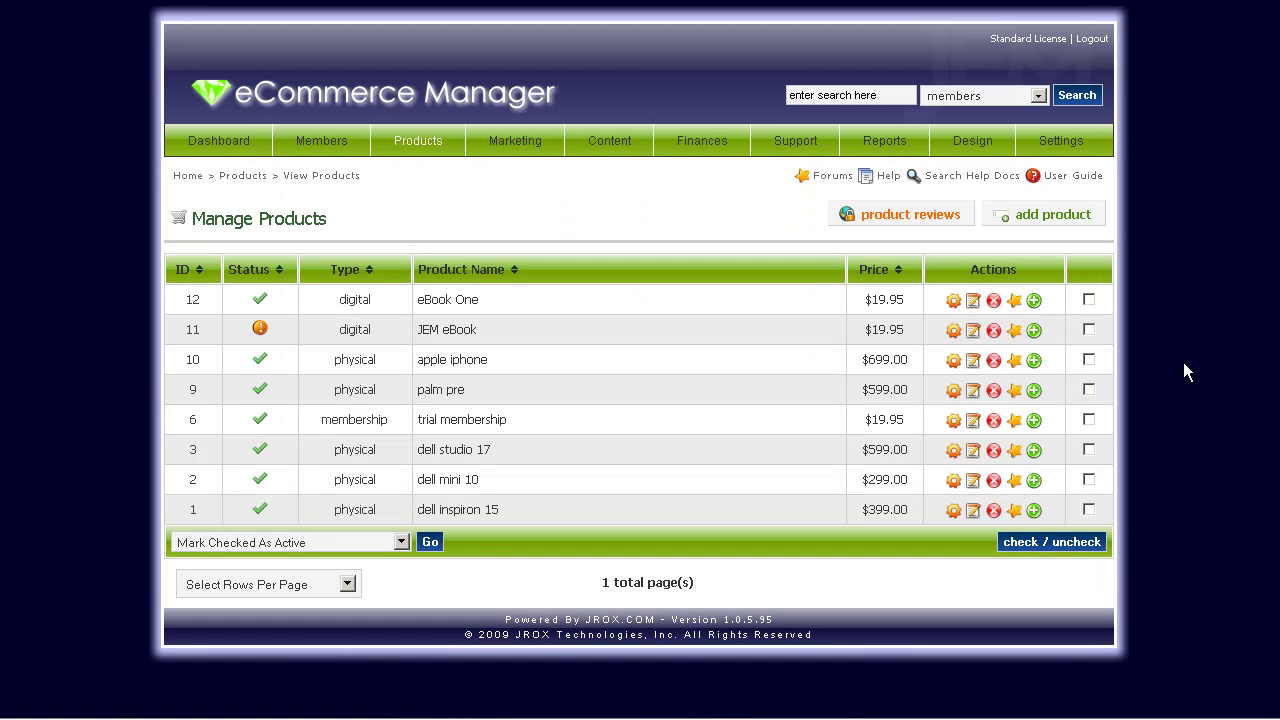
- Create a membership-type product 'test membership' priced at 19.95
{"action": "left_click", "coordinate": [1078, 222]}
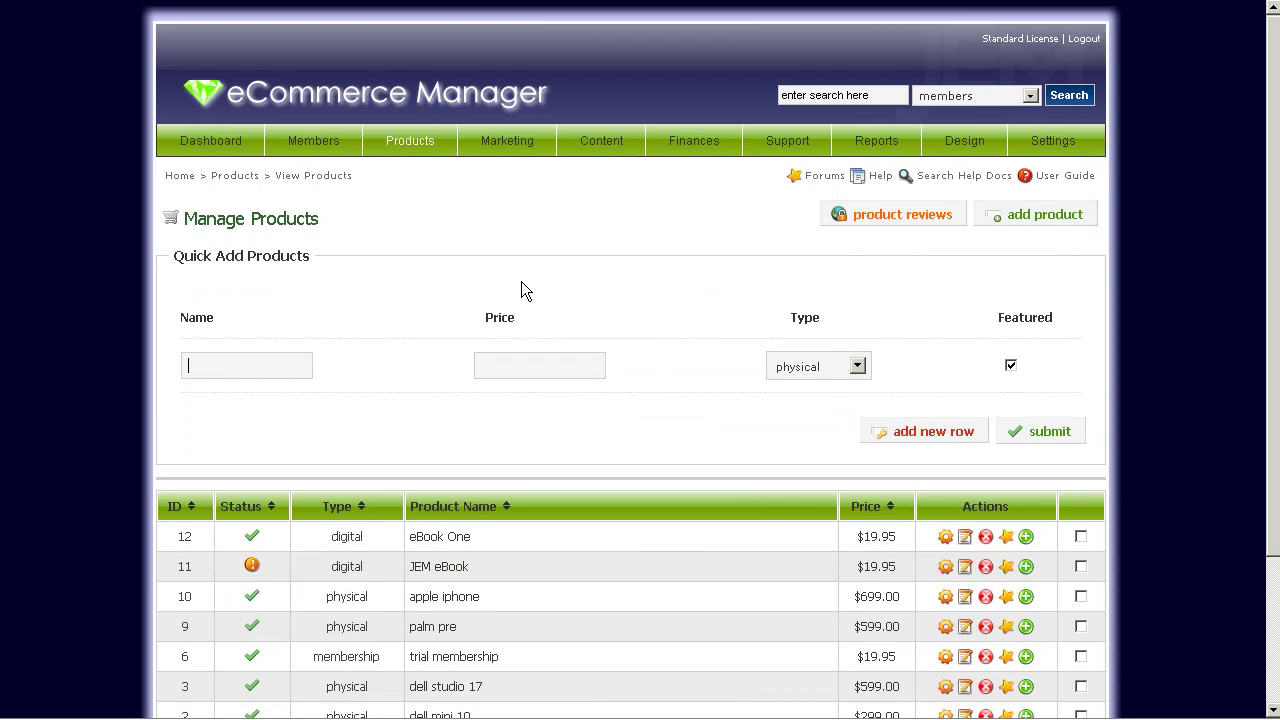
{"action": "type", "text": "tes"}
{"action": "type", "text": "t membersh"}
{"action": "type", "text": "ip"}
{"action": "key", "text": "Tab"}
{"action": "type", "text": "29"}
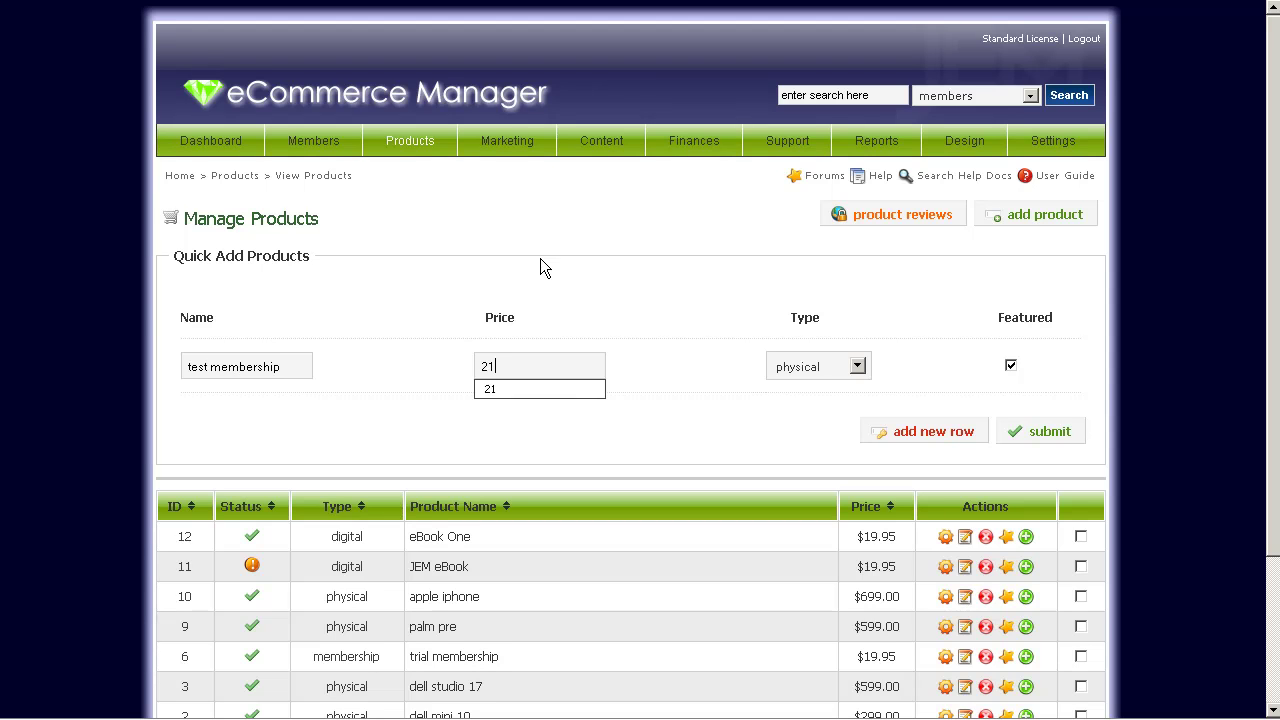
{"action": "key", "text": "BackSpace"}
{"action": "key", "text": "BackSpace"}
{"action": "type", "text": "19"}
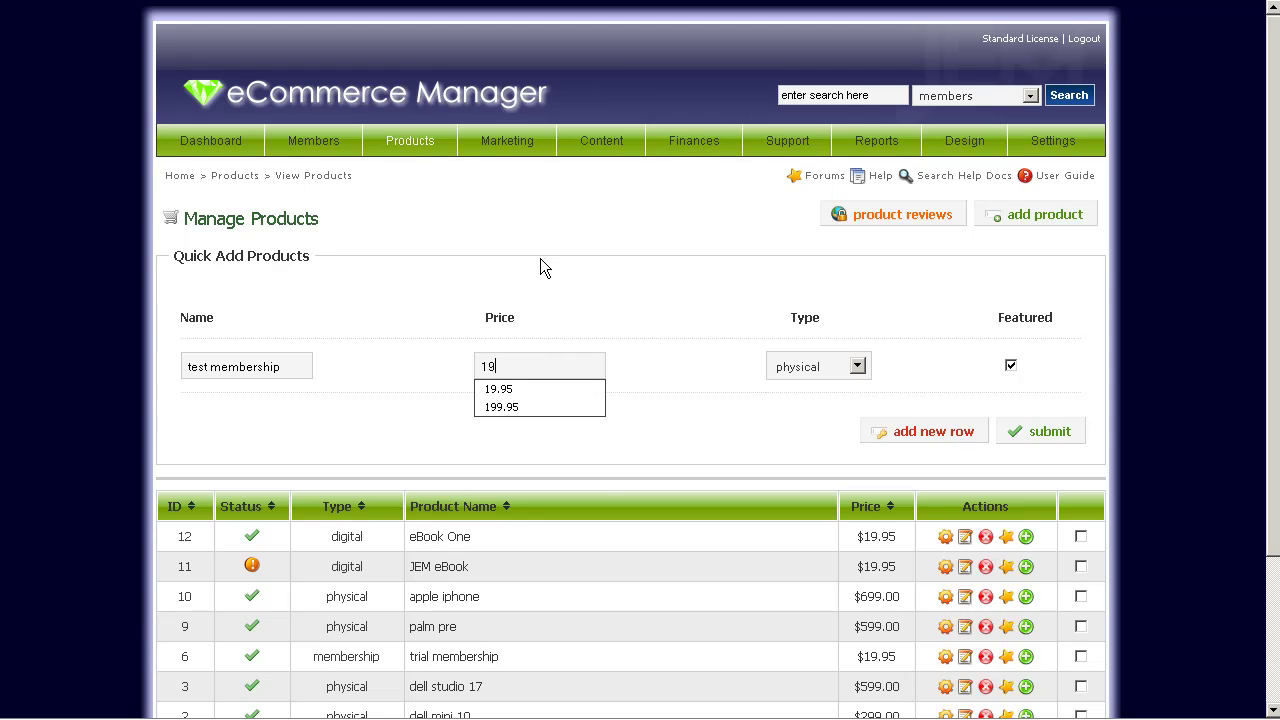
{"action": "type", "text": ".95"}
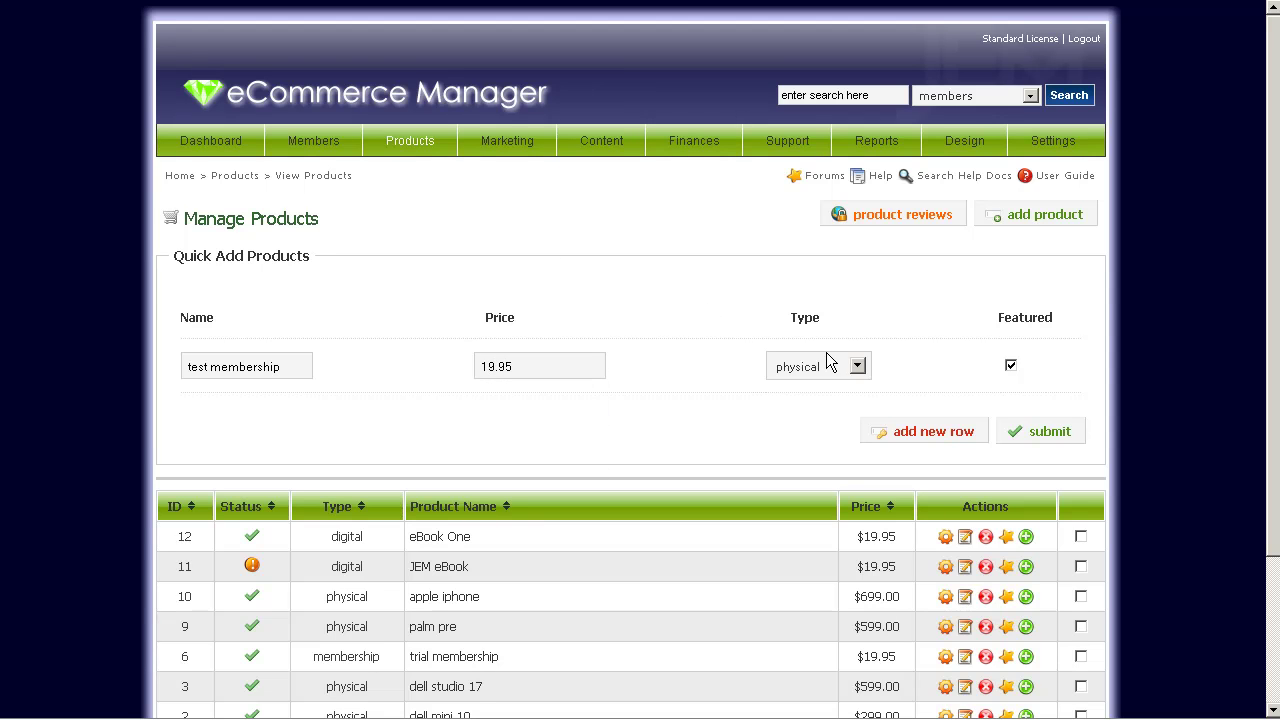
{"action": "left_click", "coordinate": [826, 362]}
{"action": "left_click", "coordinate": [826, 418]}
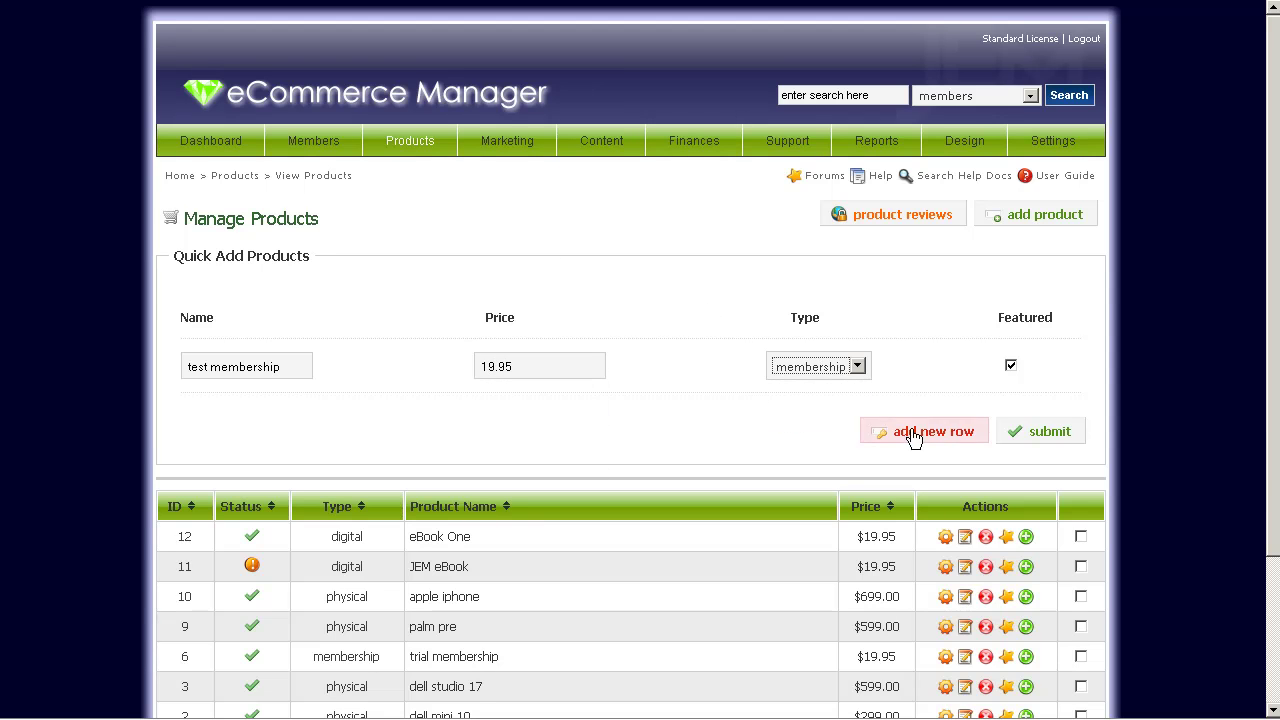
{"action": "left_click", "coordinate": [1210, 379]}
{"action": "left_click", "coordinate": [1060, 441]}
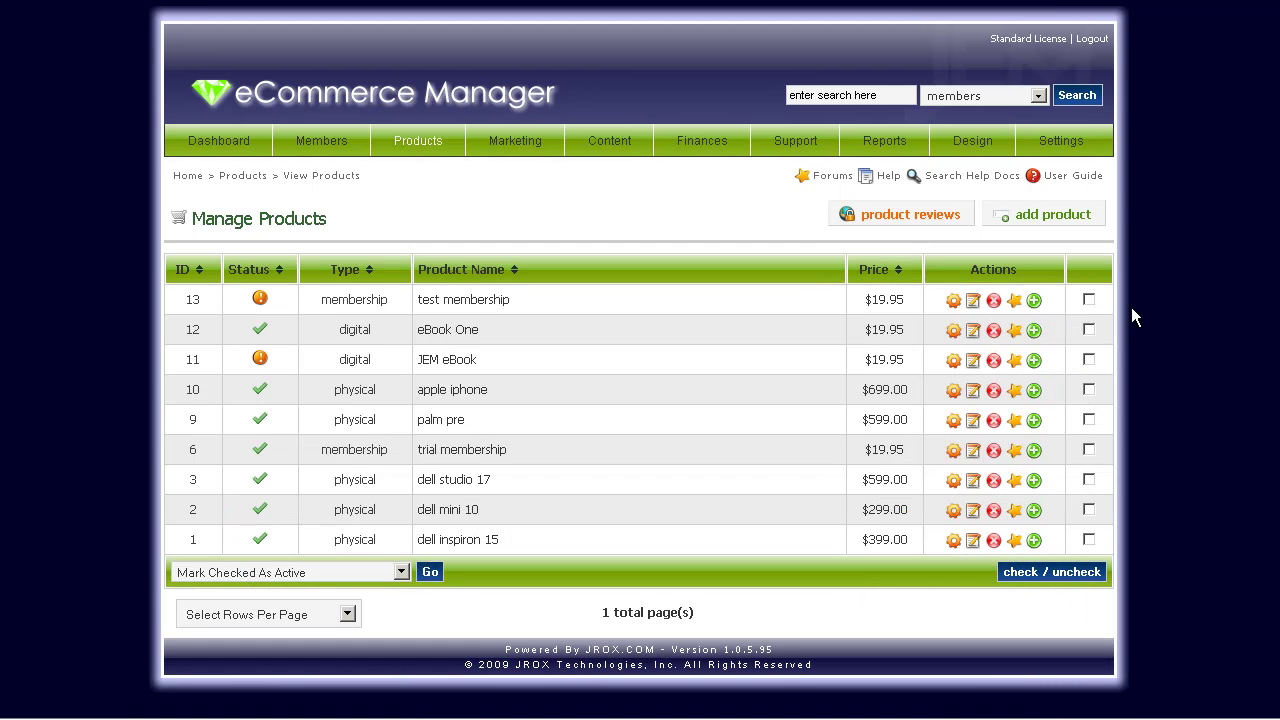
- Open test membership for editing and set its status to active
{"action": "left_click", "coordinate": [474, 311]}
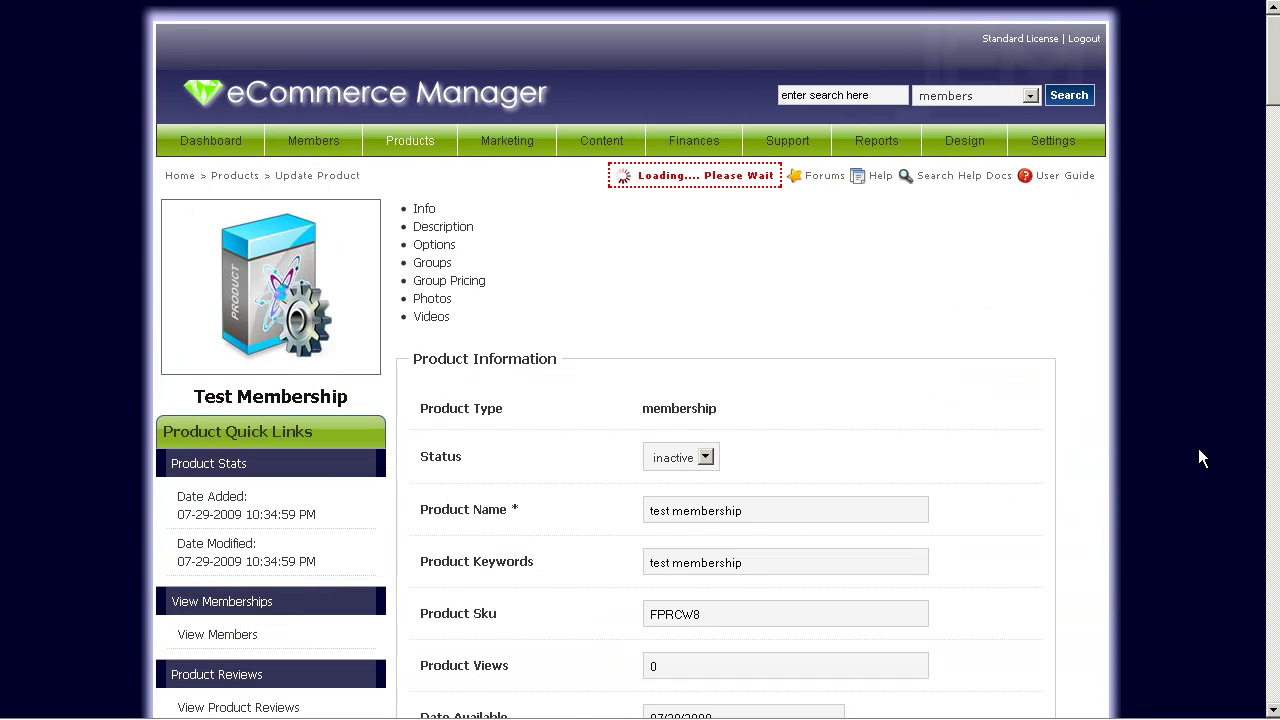
{"action": "scroll", "coordinate": [842, 342], "scroll_direction": "down", "scroll_amount": 4}
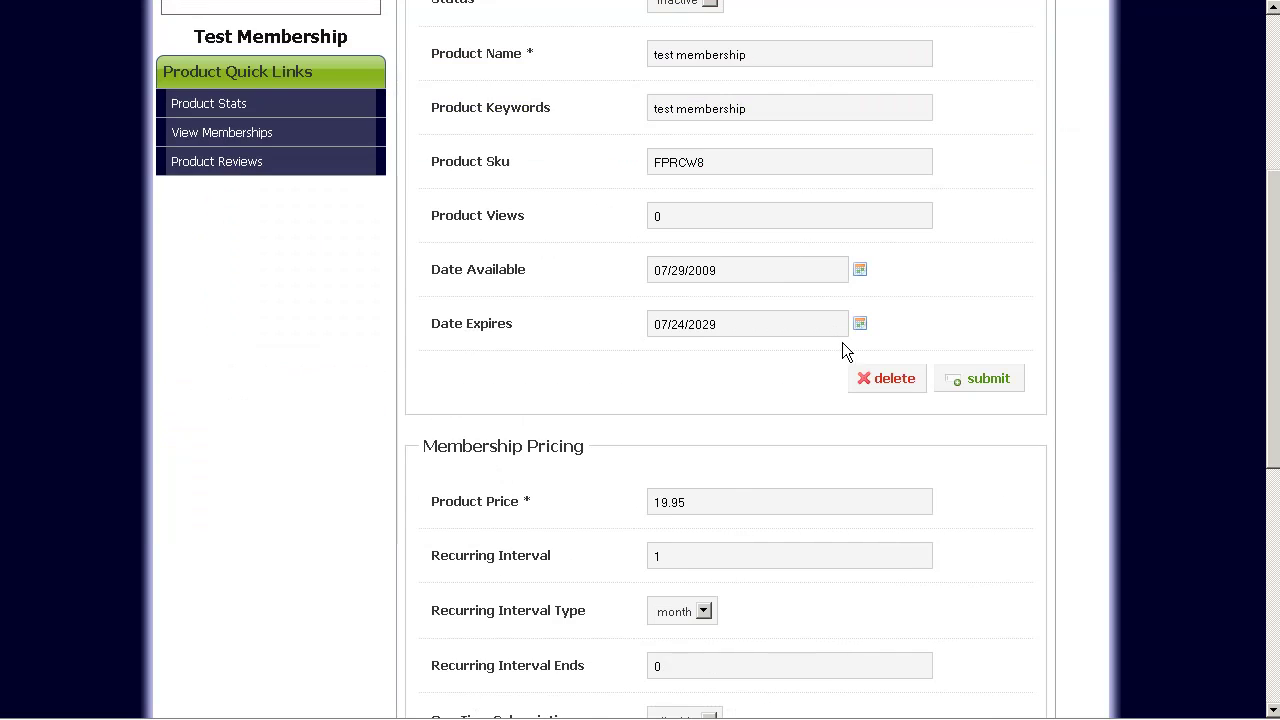
{"action": "scroll", "coordinate": [714, 112], "scroll_direction": "up", "scroll_amount": 3}
{"action": "left_click", "coordinate": [706, 290]}
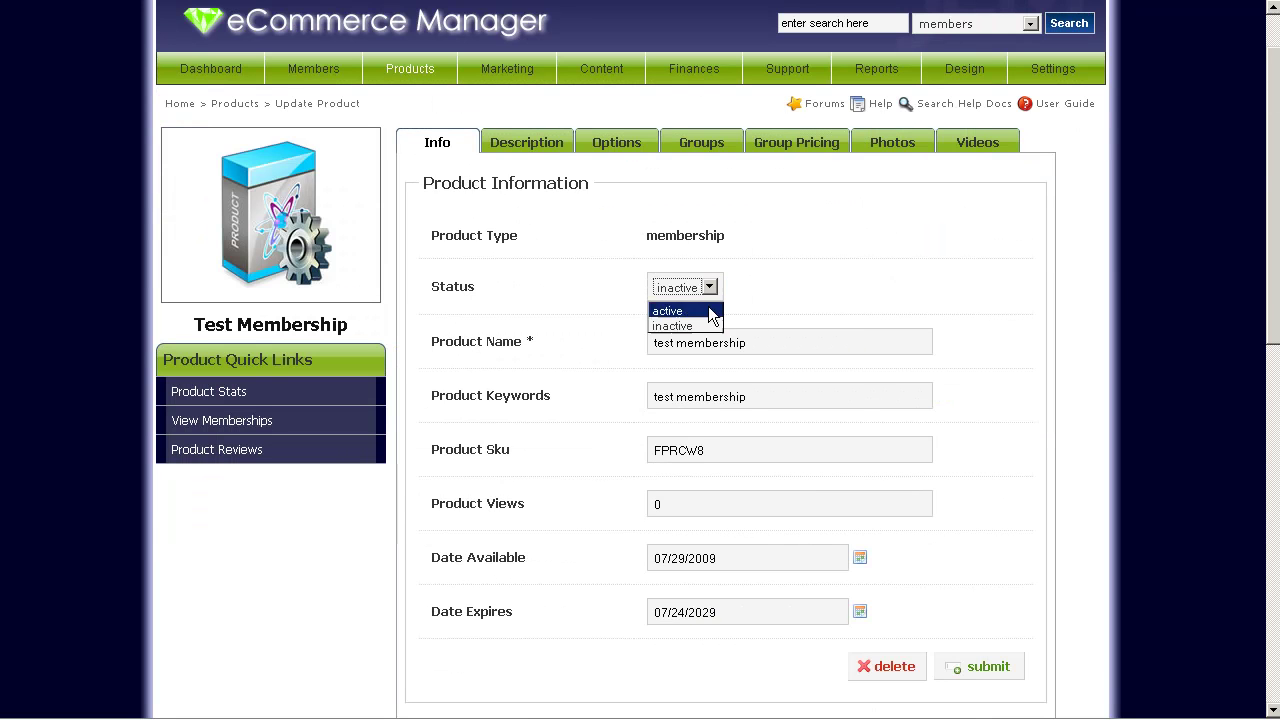
{"action": "left_click", "coordinate": [690, 311]}
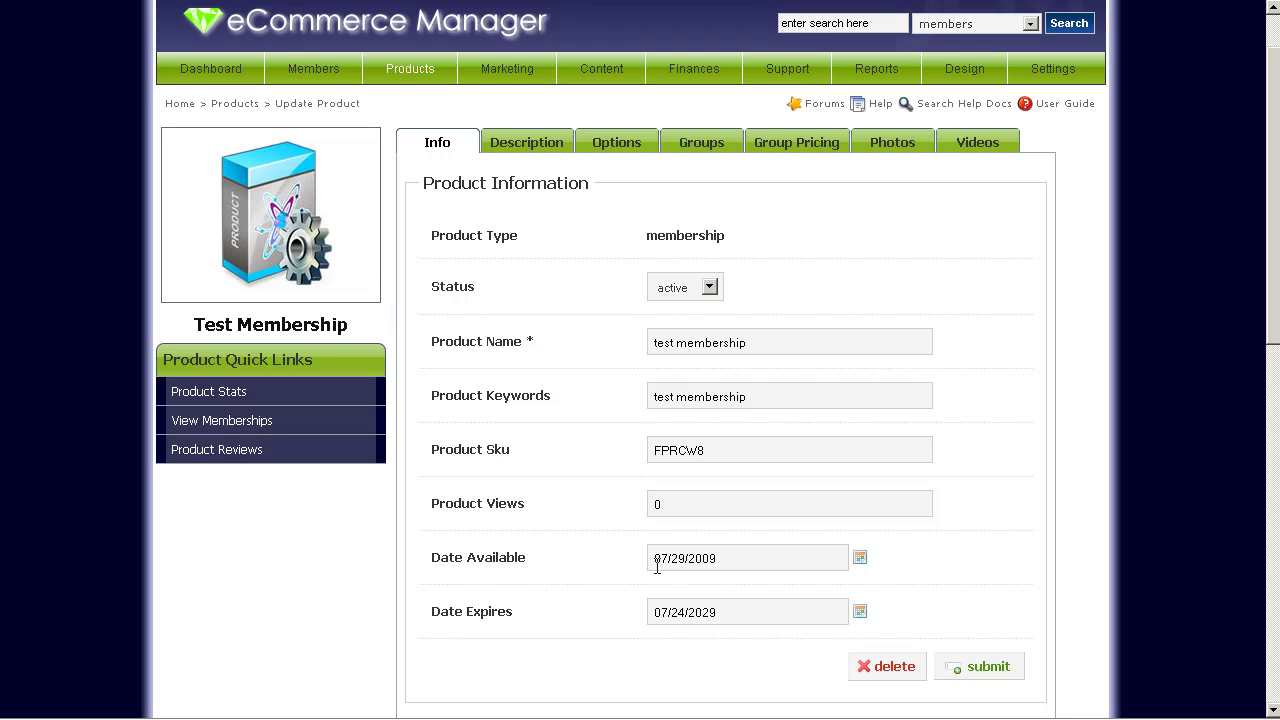
- Keep the availability date 07/29/2009 and expiry date 07/24/2029
{"action": "scroll", "coordinate": [1009, 545], "scroll_direction": "down", "scroll_amount": 3}
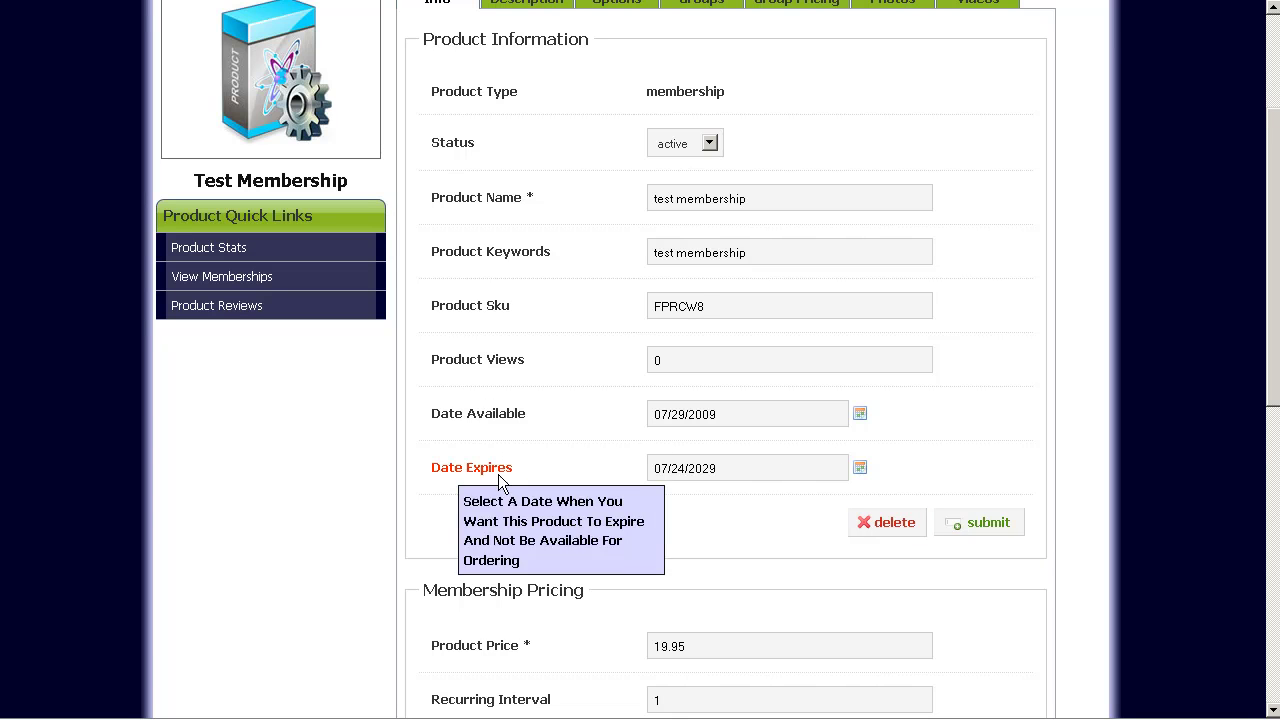
{"action": "left_click", "coordinate": [756, 422]}
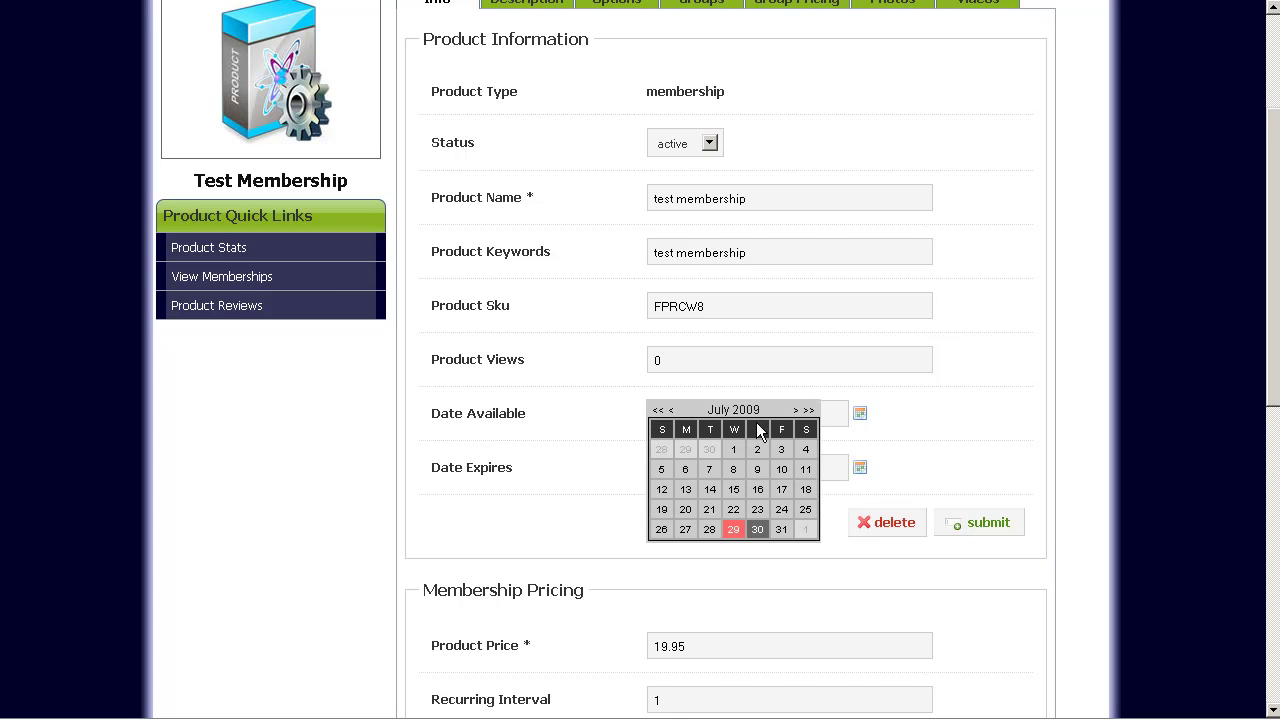
{"action": "left_click", "coordinate": [941, 427]}
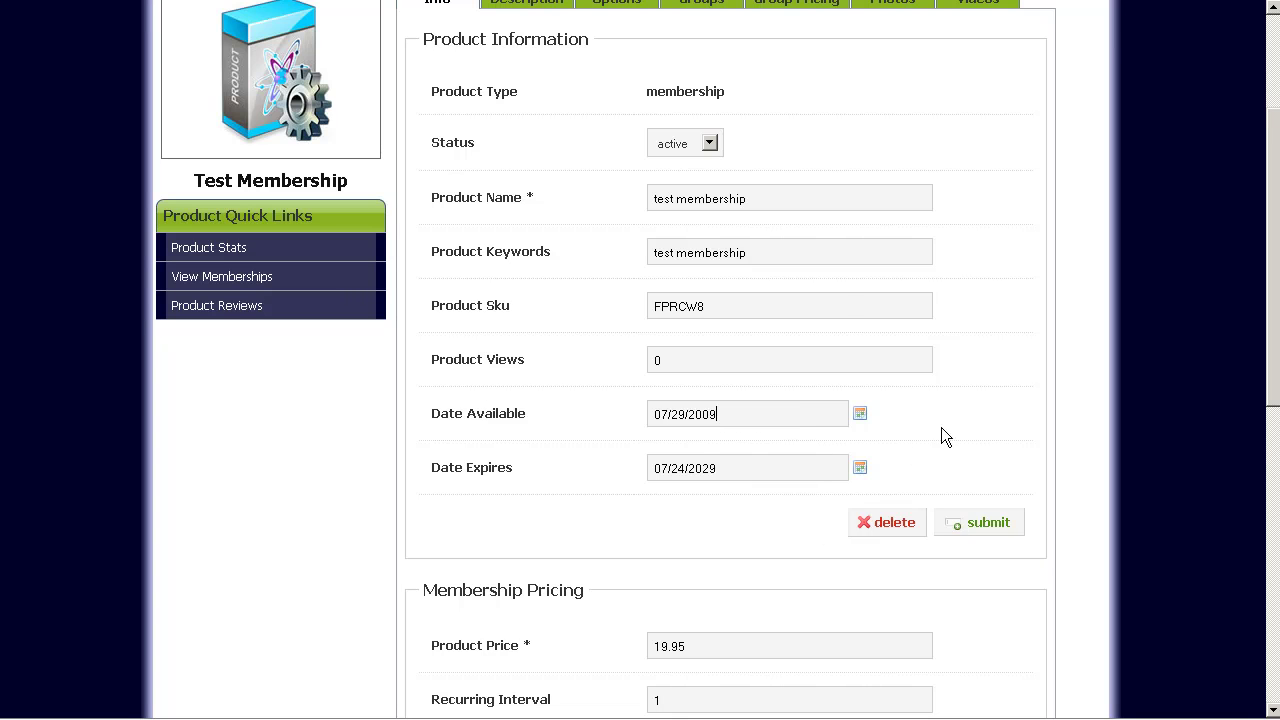
{"action": "left_click", "coordinate": [754, 472]}
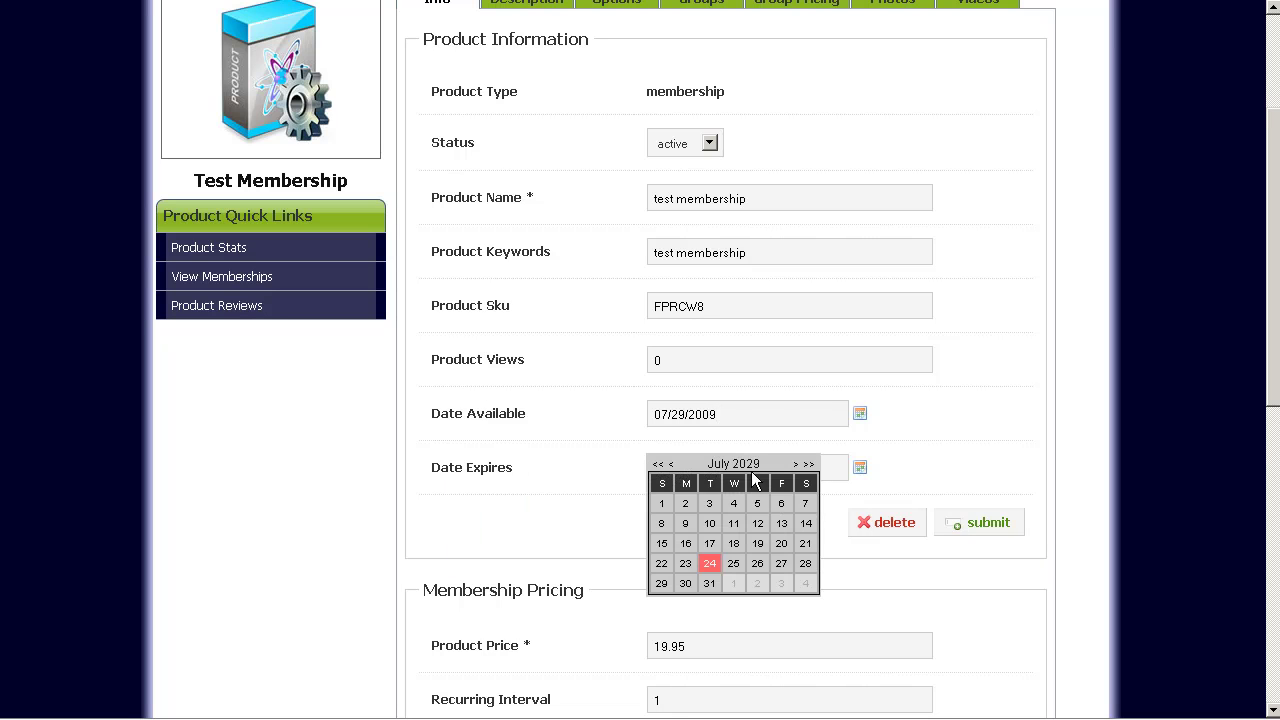
{"action": "left_click", "coordinate": [548, 523]}
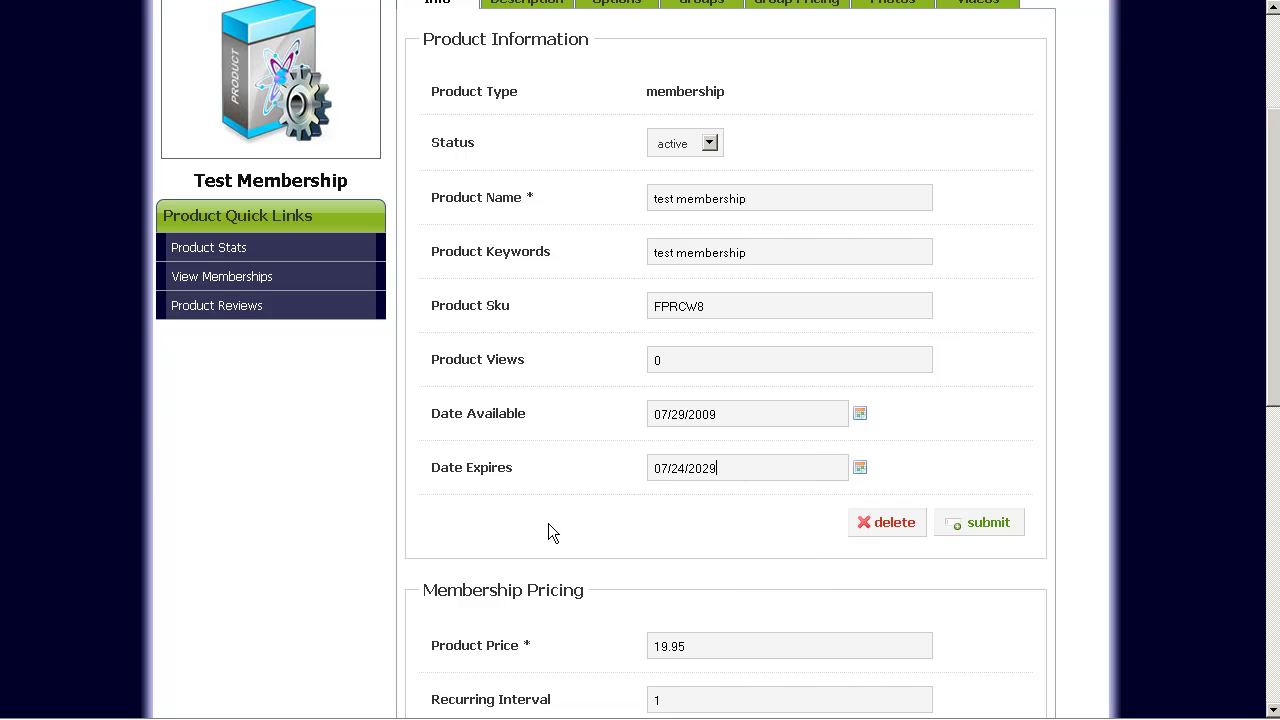
{"action": "scroll", "coordinate": [1090, 493], "scroll_direction": "down", "scroll_amount": 5}
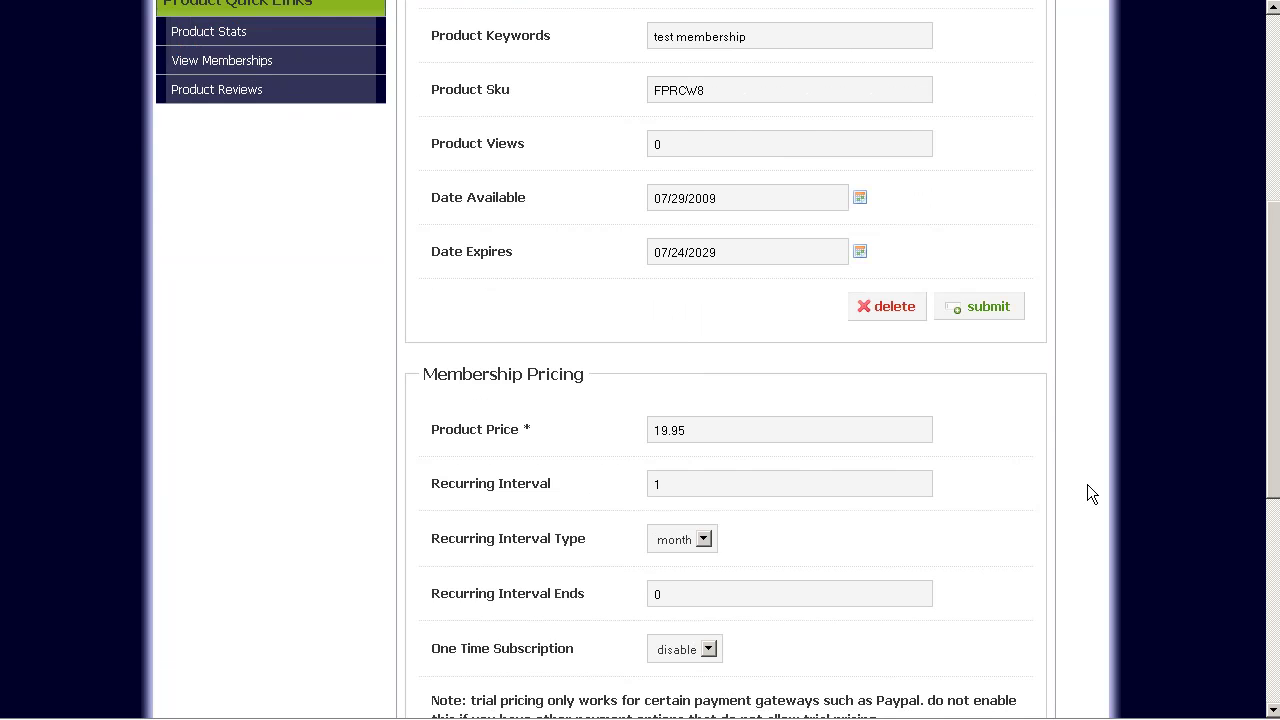
- Set Recurring Interval Ends to 6, keeping month intervals and one-time subscription disabled
{"action": "scroll", "coordinate": [1091, 493], "scroll_direction": "down", "scroll_amount": 1}
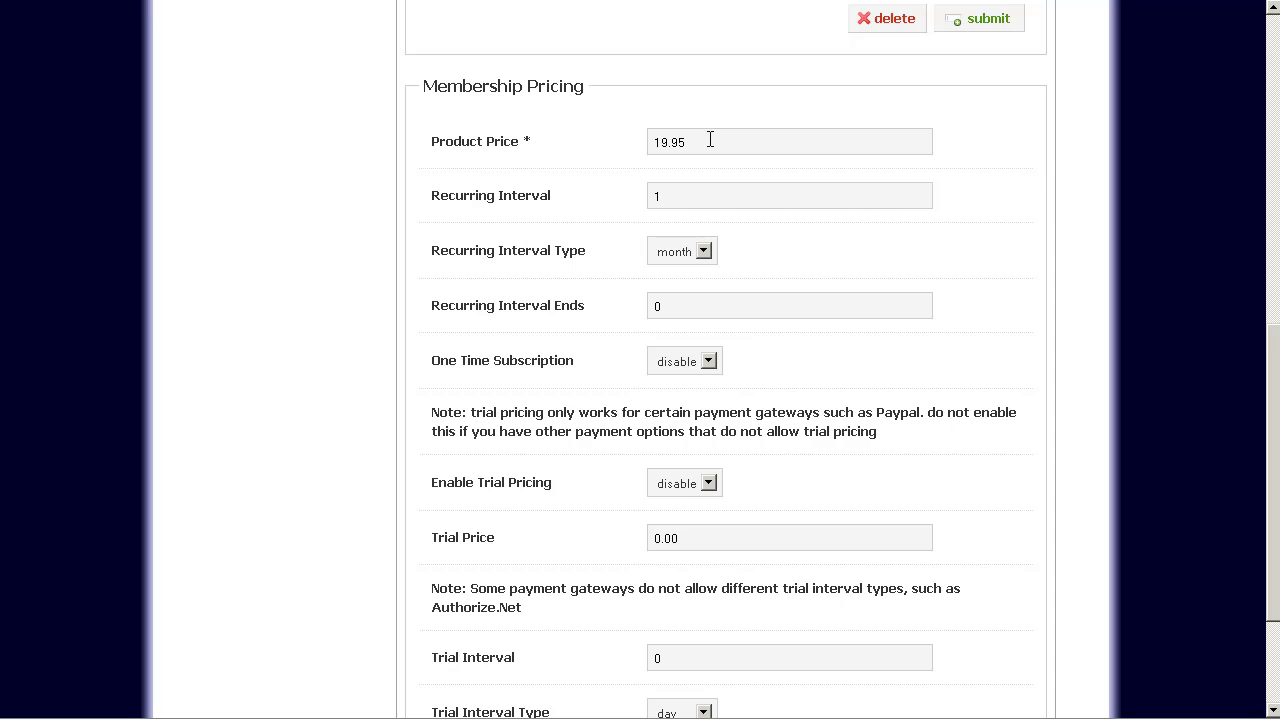
{"action": "left_click_drag", "start_coordinate": [710, 140], "coordinate": [626, 129]}
{"action": "left_click", "coordinate": [696, 256]}
{"action": "left_click", "coordinate": [701, 256]}
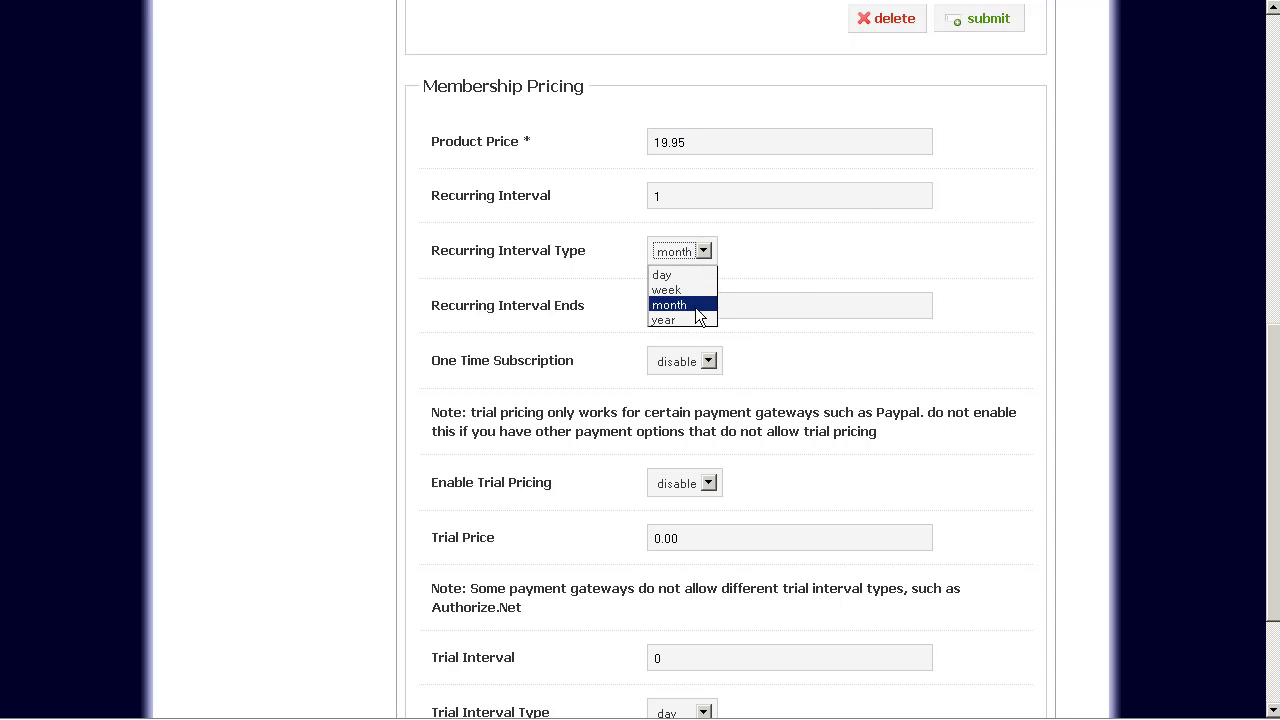
{"action": "left_click", "coordinate": [793, 287]}
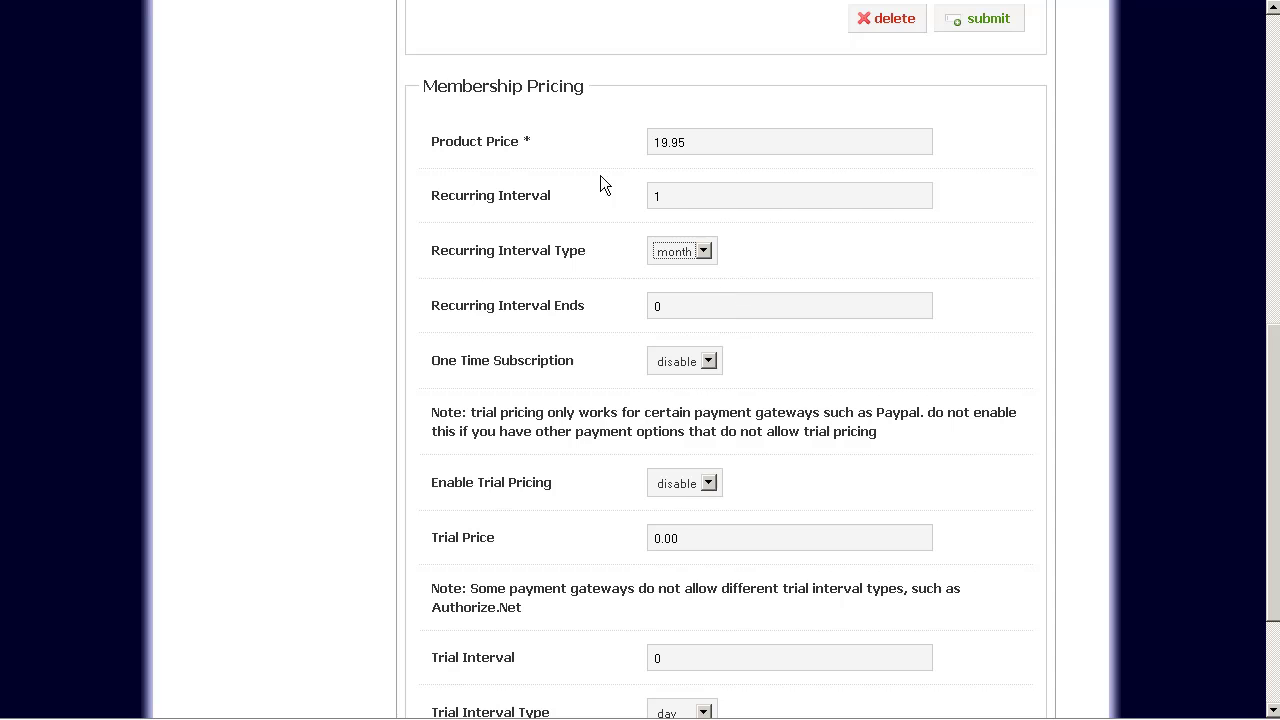
{"action": "double_click", "coordinate": [727, 140]}
{"action": "double_click", "coordinate": [668, 305]}
{"action": "type", "text": "6"}
{"action": "left_click", "coordinate": [669, 370]}
{"action": "left_click", "coordinate": [607, 375]}
- Enable trial pricing at 1.00 for a 7-day trial interval
{"action": "scroll", "coordinate": [960, 509], "scroll_direction": "down", "scroll_amount": 3}
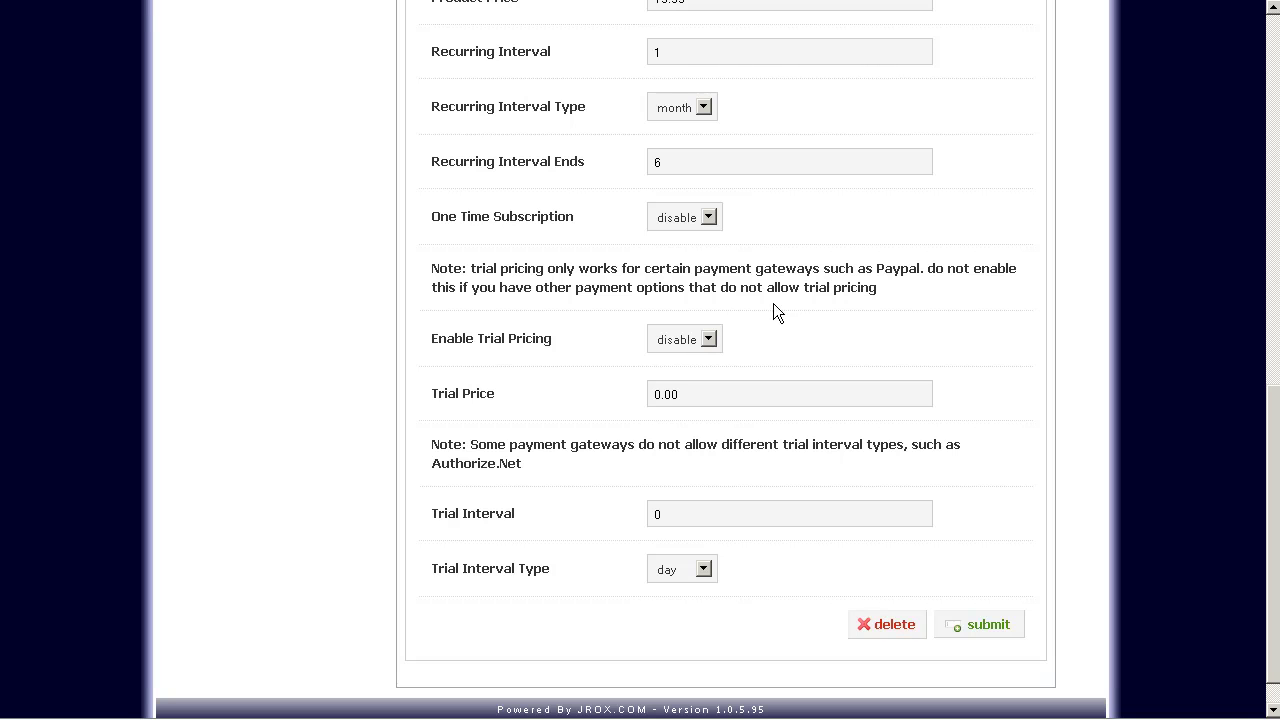
{"action": "left_click", "coordinate": [680, 340]}
{"action": "left_click", "coordinate": [680, 385]}
{"action": "double_click", "coordinate": [703, 403]}
{"action": "type", "text": "1.00"}
{"action": "double_click", "coordinate": [706, 510]}
{"action": "type", "text": "7"}
{"action": "left_click", "coordinate": [496, 393]}
{"action": "left_click", "coordinate": [703, 569]}
{"action": "left_click", "coordinate": [791, 569]}
- Recheck the Recurring Interval Ends value on the pricing form
{"action": "scroll", "coordinate": [774, 440], "scroll_direction": "up", "scroll_amount": 3}
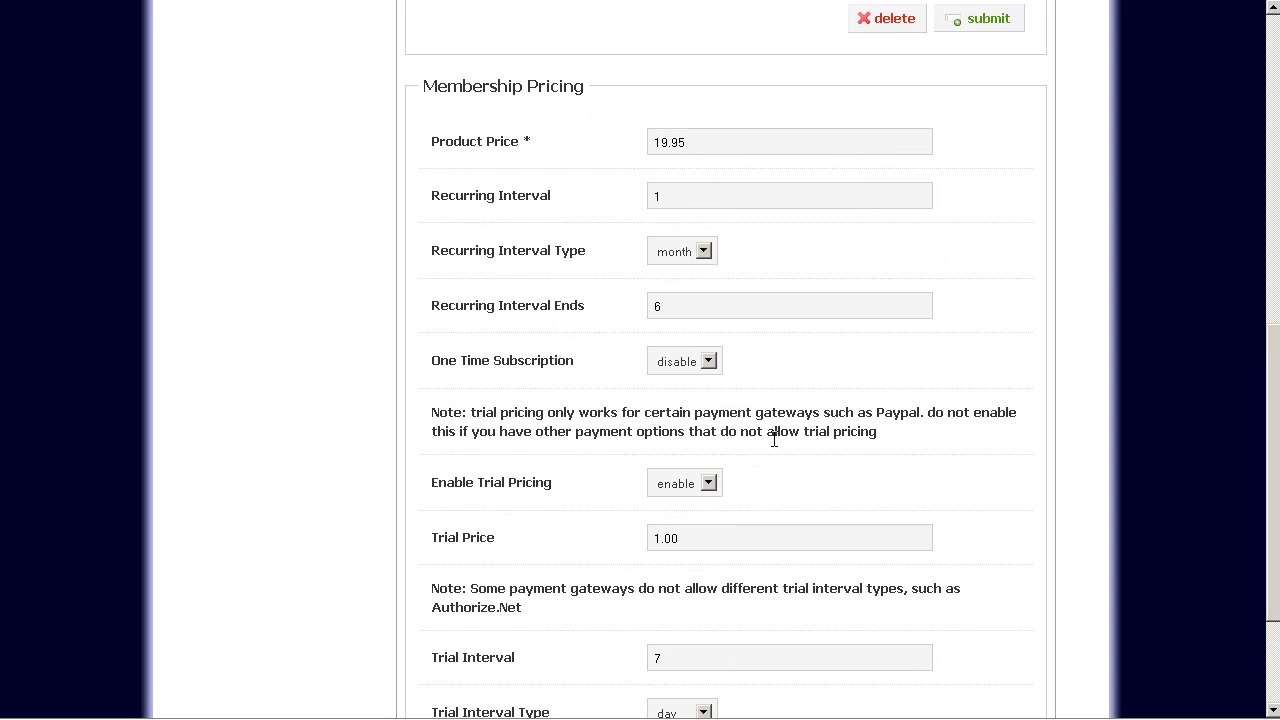
{"action": "scroll", "coordinate": [774, 440], "scroll_direction": "down", "scroll_amount": 2}
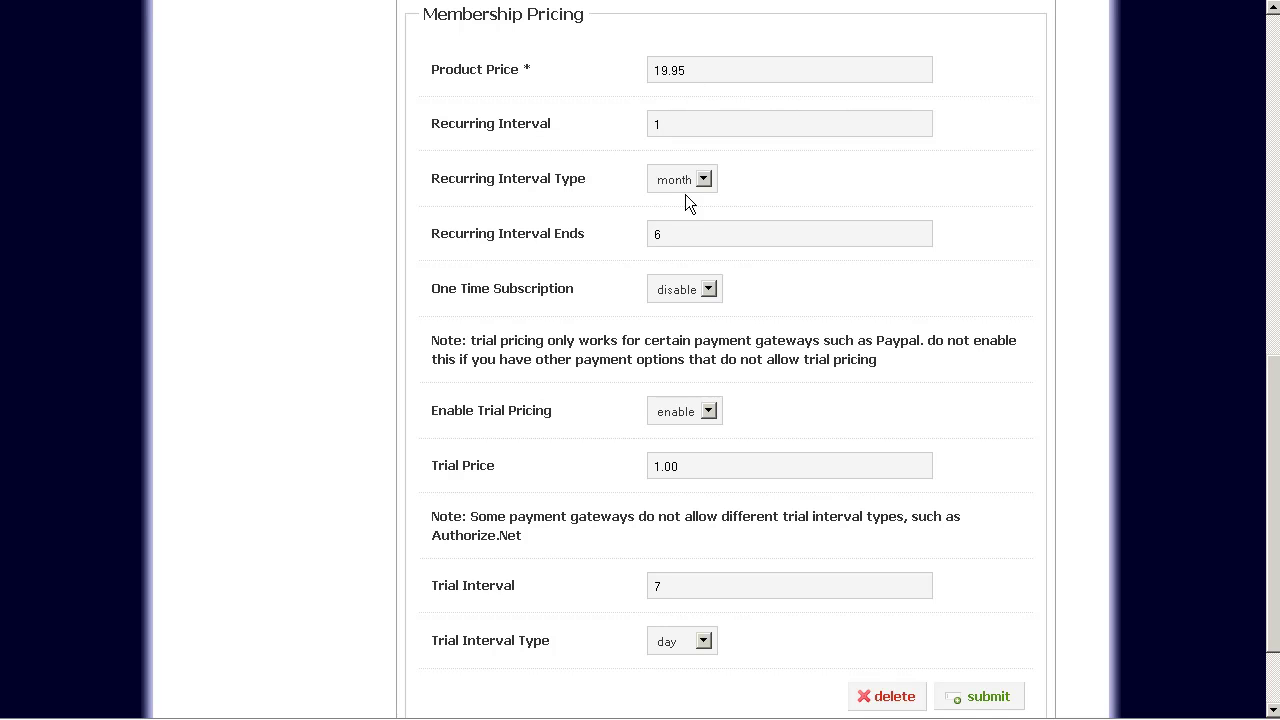
{"action": "left_click_drag", "start_coordinate": [676, 234], "coordinate": [622, 240]}
{"action": "left_click", "coordinate": [825, 292]}
- Look over the product's description editors, then bring up its options settings
{"action": "scroll", "coordinate": [901, 550], "scroll_direction": "down", "scroll_amount": 1}
{"action": "scroll", "coordinate": [903, 555], "scroll_direction": "up", "scroll_amount": 4}
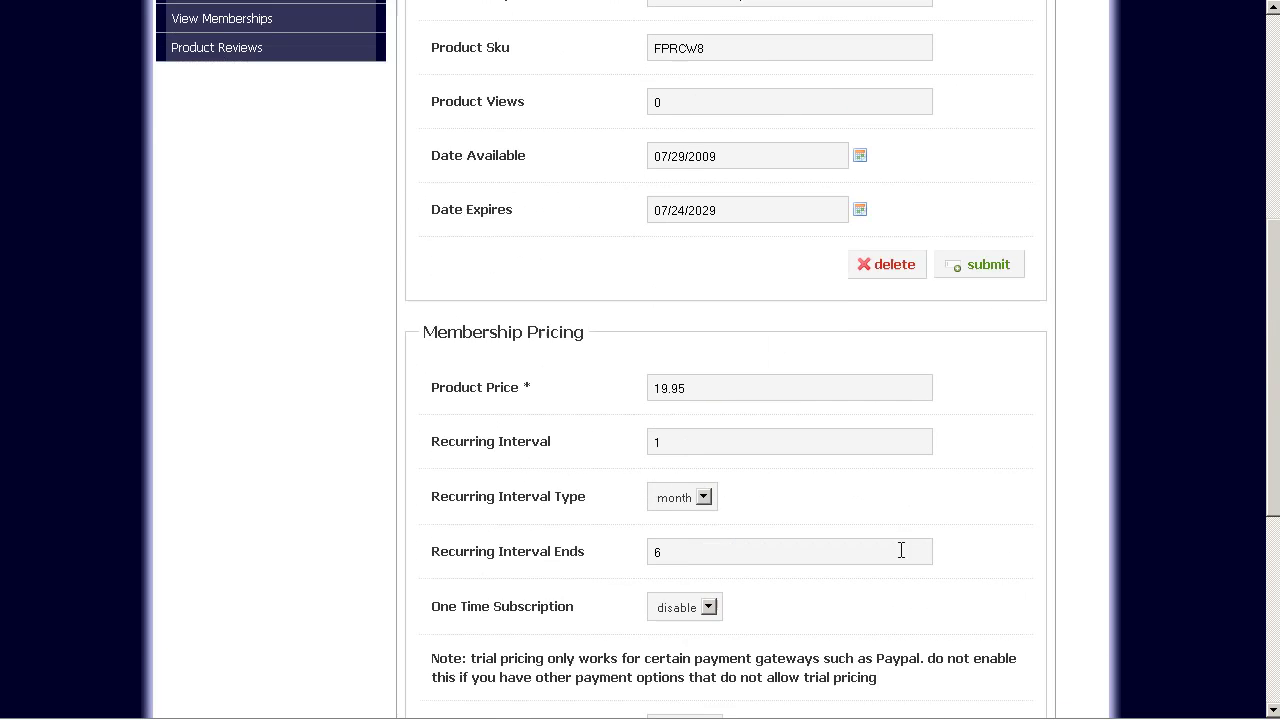
{"action": "scroll", "coordinate": [905, 550], "scroll_direction": "up", "scroll_amount": 3}
{"action": "scroll", "coordinate": [907, 548], "scroll_direction": "up", "scroll_amount": 2}
{"action": "scroll", "coordinate": [907, 548], "scroll_direction": "down", "scroll_amount": 1}
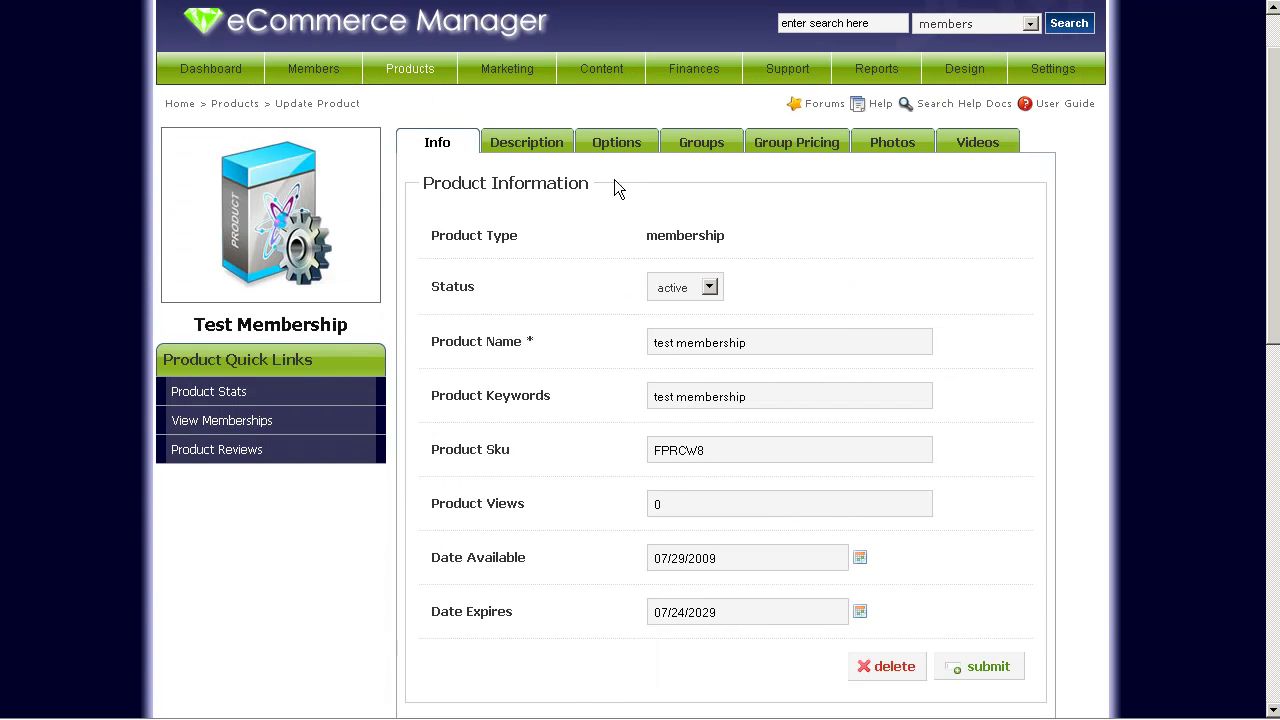
{"action": "left_click", "coordinate": [543, 148]}
{"action": "left_click", "coordinate": [561, 383]}
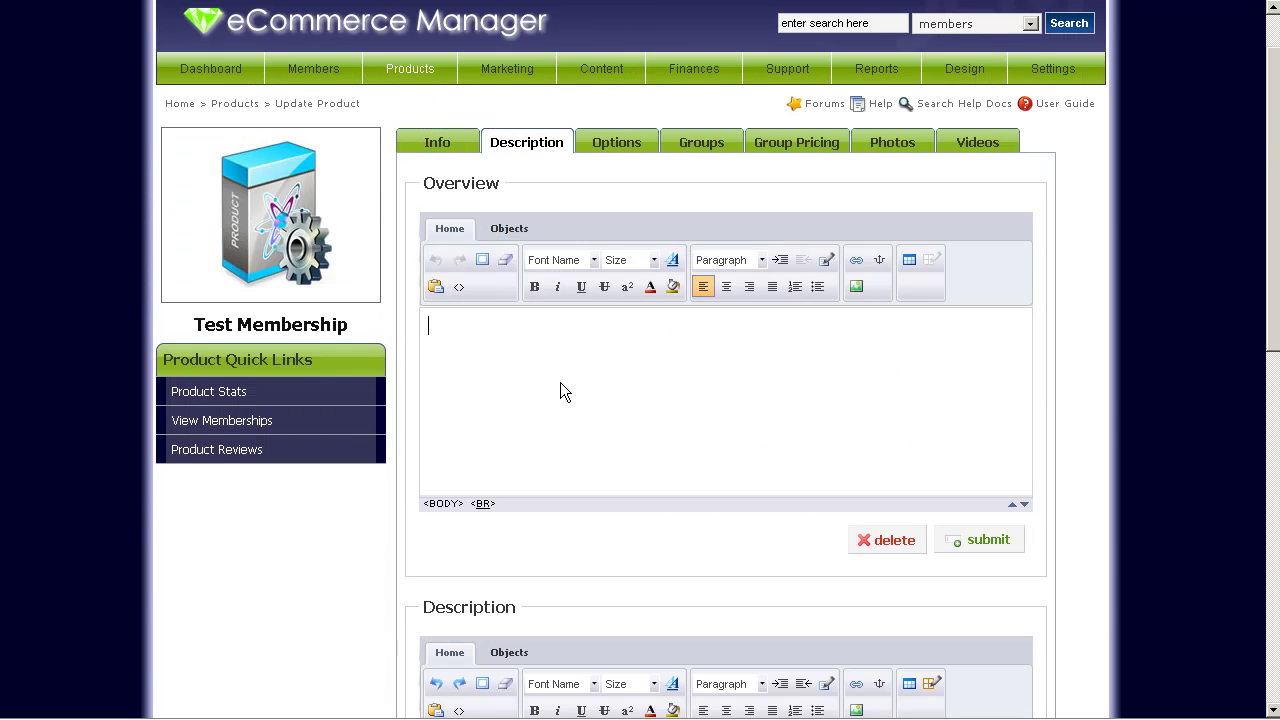
{"action": "scroll", "coordinate": [783, 527], "scroll_direction": "down", "scroll_amount": 5}
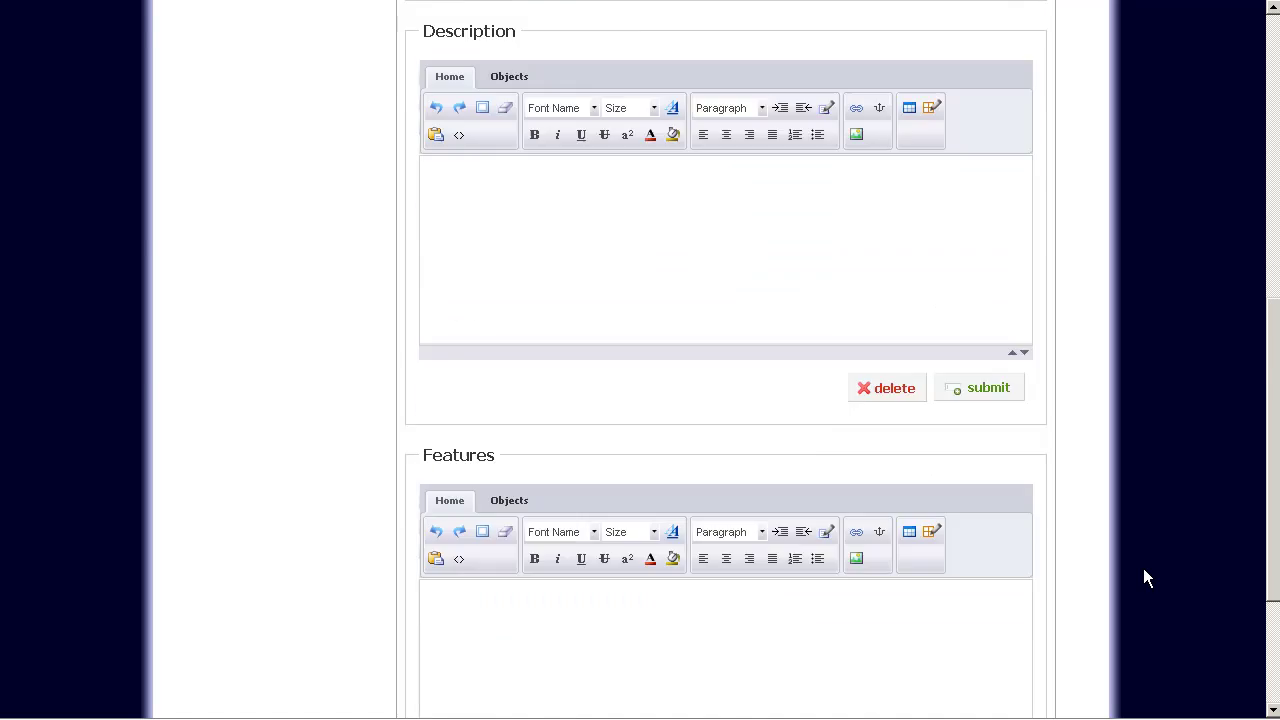
{"action": "scroll", "coordinate": [1146, 577], "scroll_direction": "up", "scroll_amount": 5}
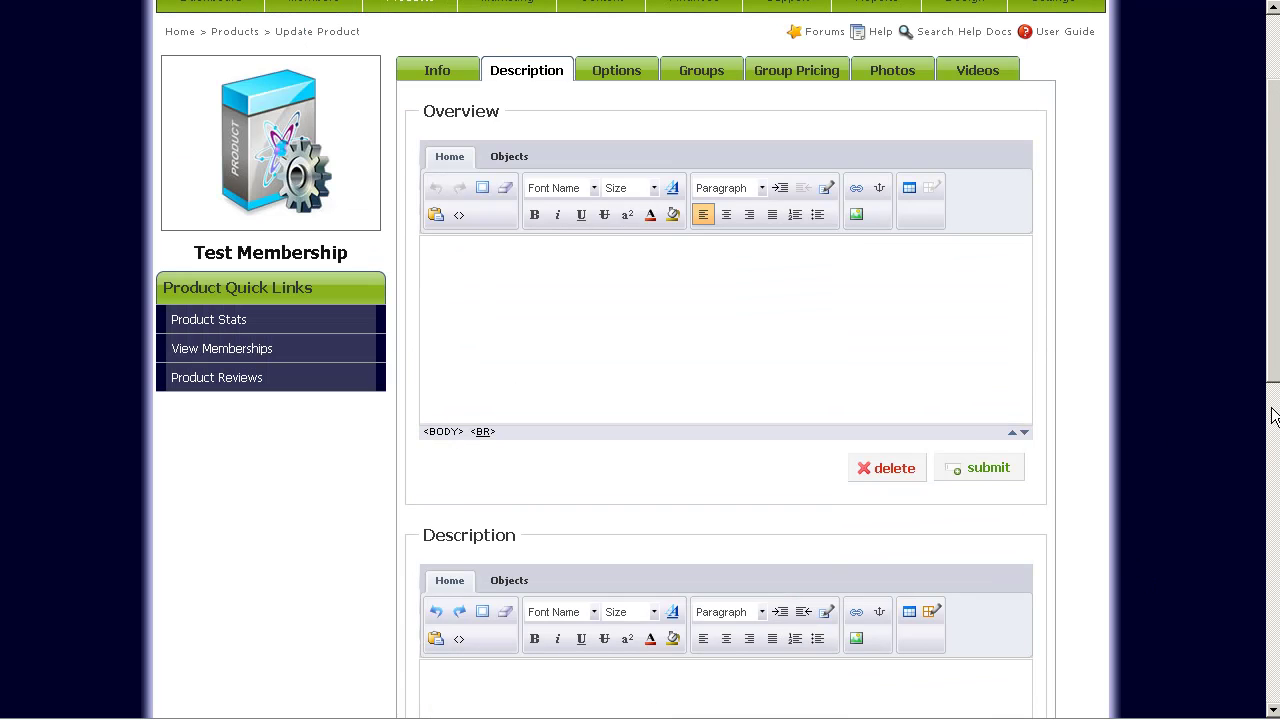
{"action": "left_click", "coordinate": [606, 72]}
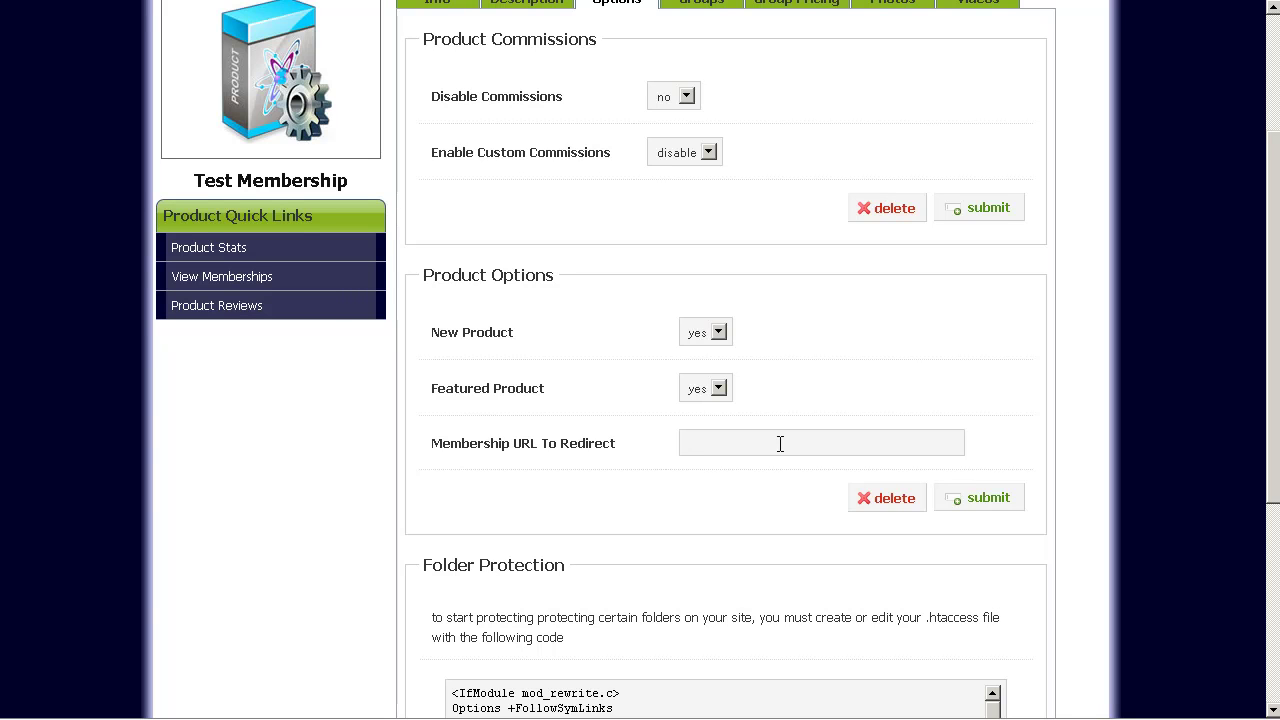
{"action": "left_click", "coordinate": [780, 443]}
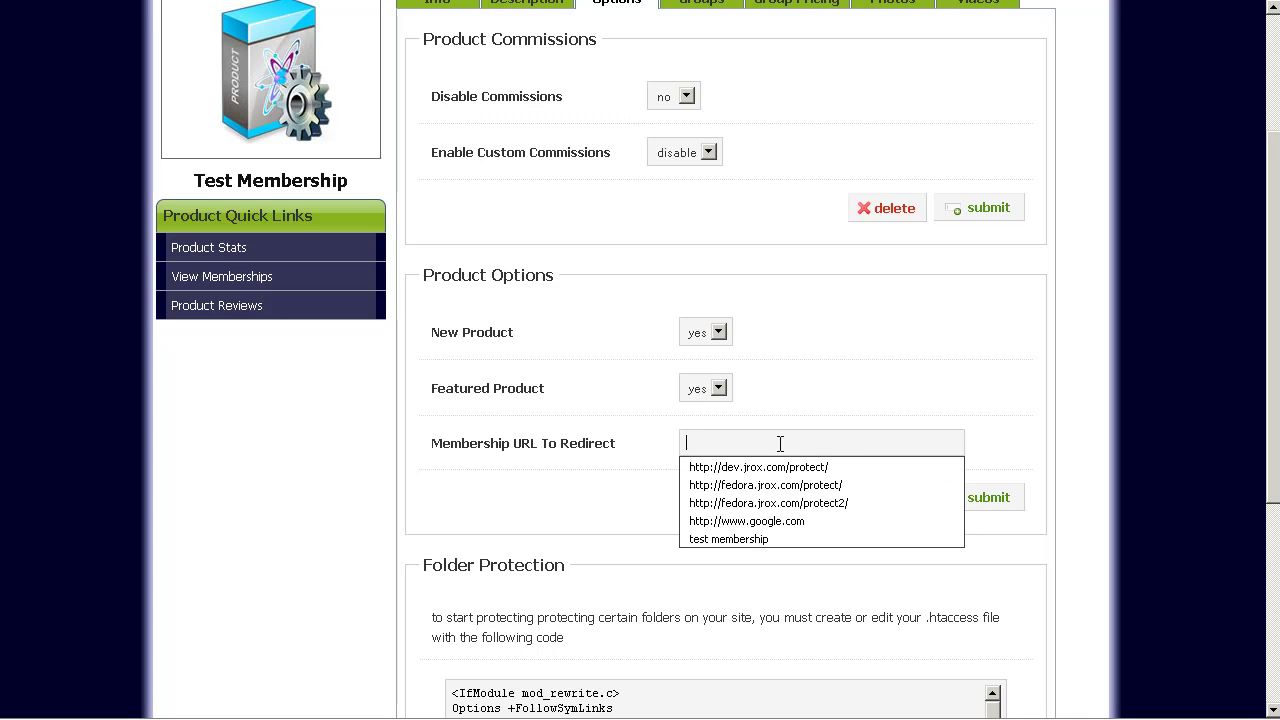
{"action": "left_click", "coordinate": [832, 448]}
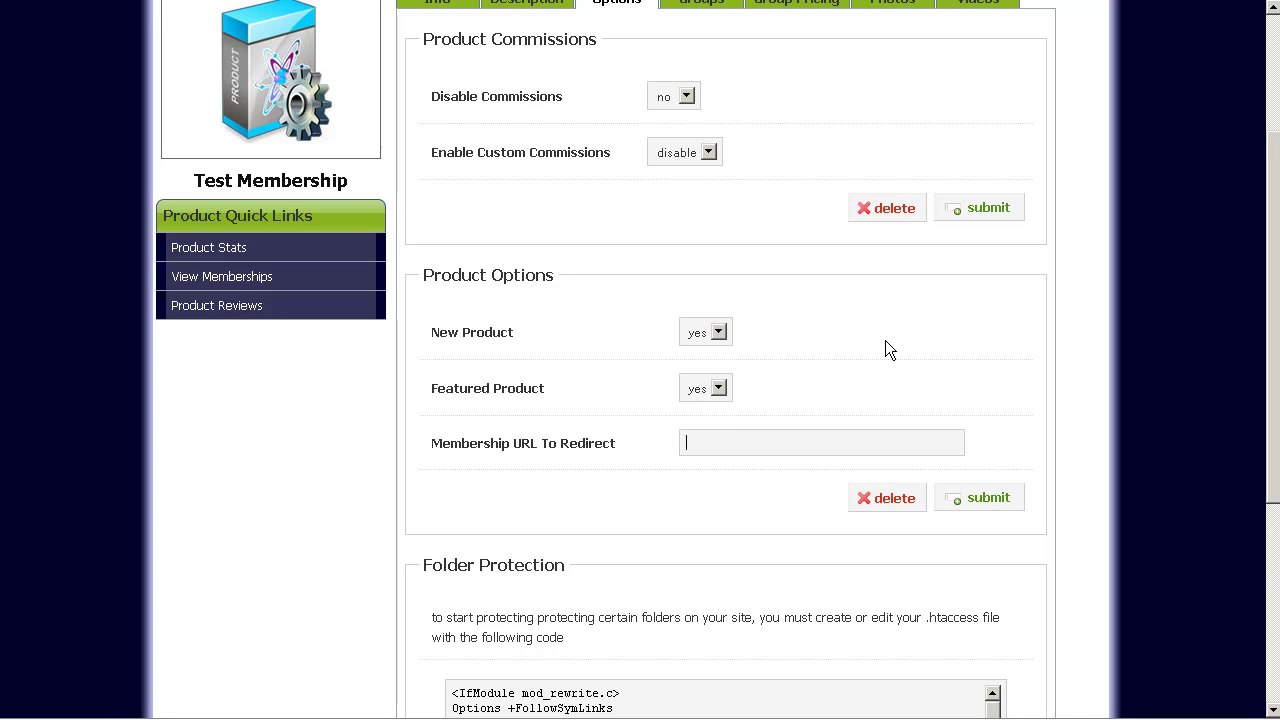
{"action": "type", "text": "http:/"}
{"action": "type", "text": "/fe"}
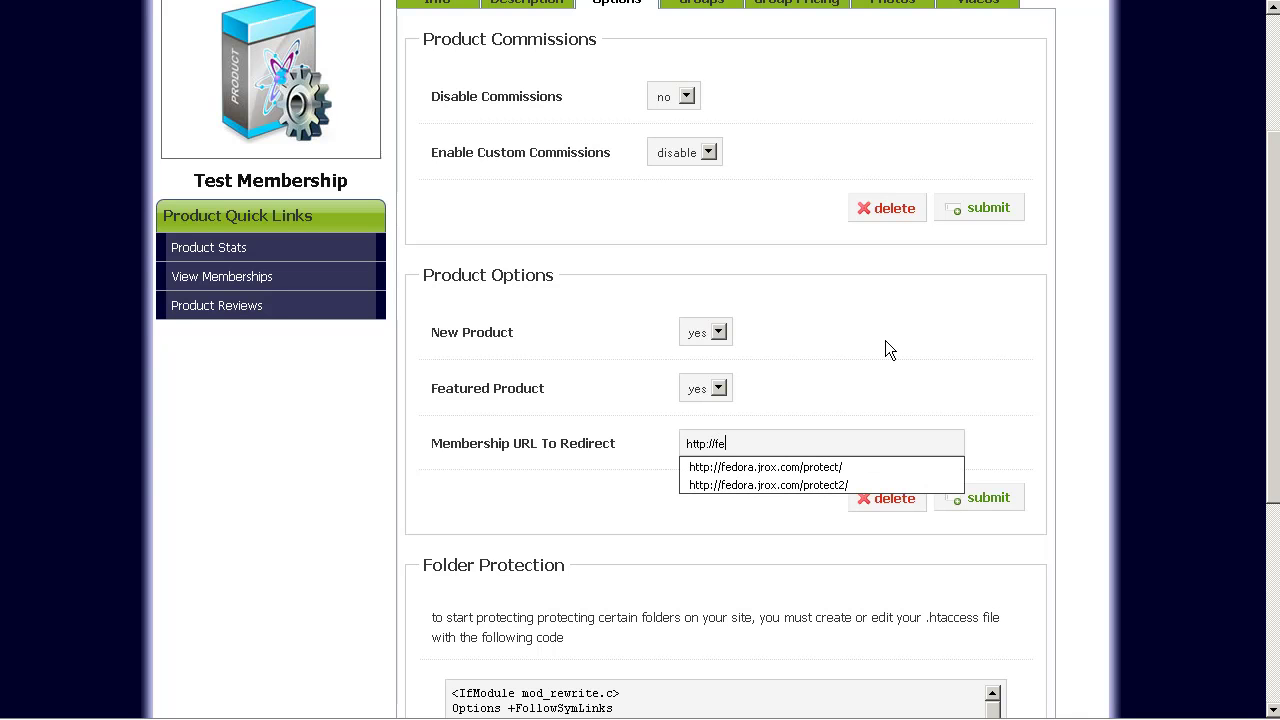
{"action": "type", "text": "dora."}
{"action": "type", "text": "jemtest.com/pr"}
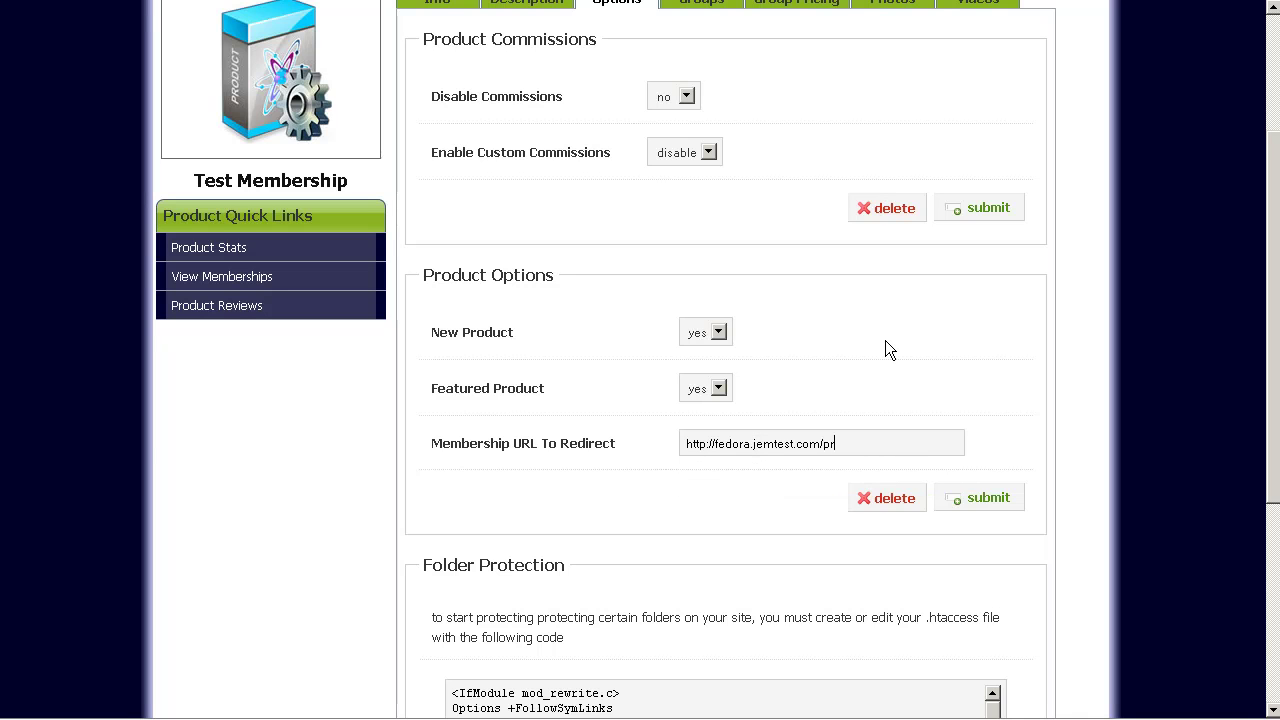
{"action": "type", "text": "otect/"}
- Select all of the folder protection code and submit the product update
{"action": "scroll", "coordinate": [1077, 470], "scroll_direction": "down", "scroll_amount": 3}
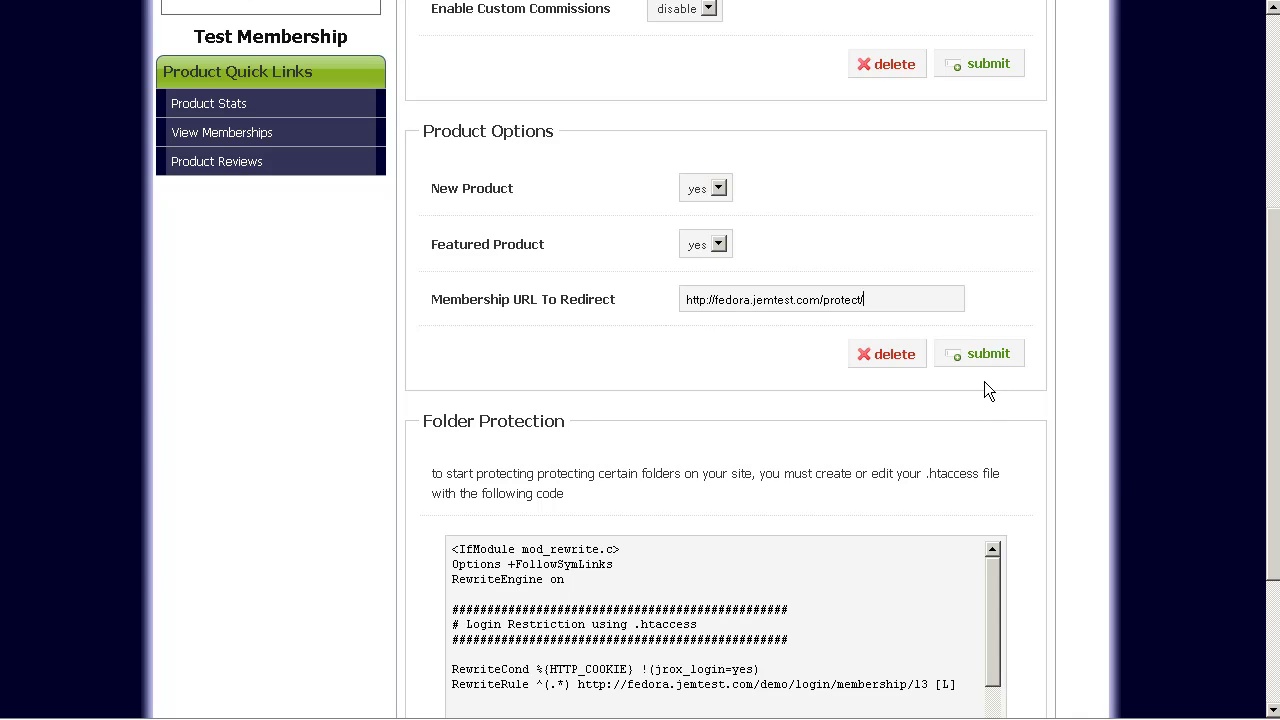
{"action": "scroll", "coordinate": [721, 449], "scroll_direction": "down", "scroll_amount": 3}
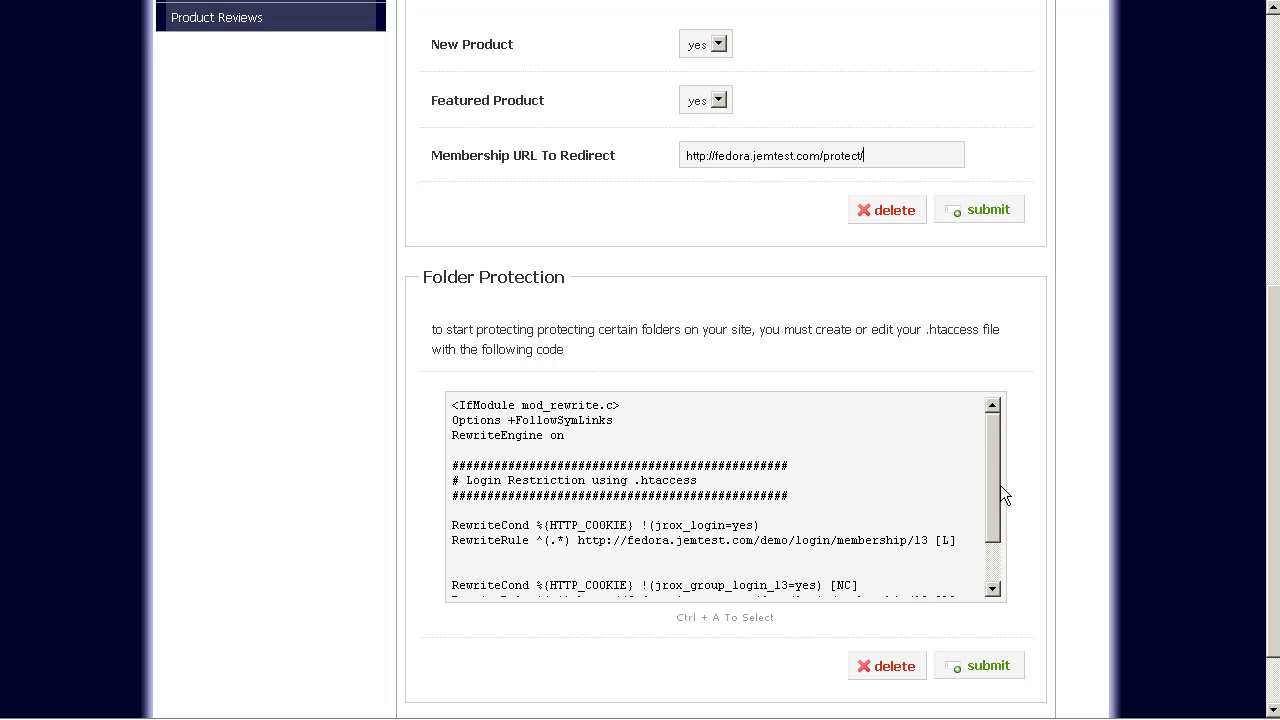
{"action": "left_click_drag", "start_coordinate": [996, 458], "coordinate": [1001, 498]}
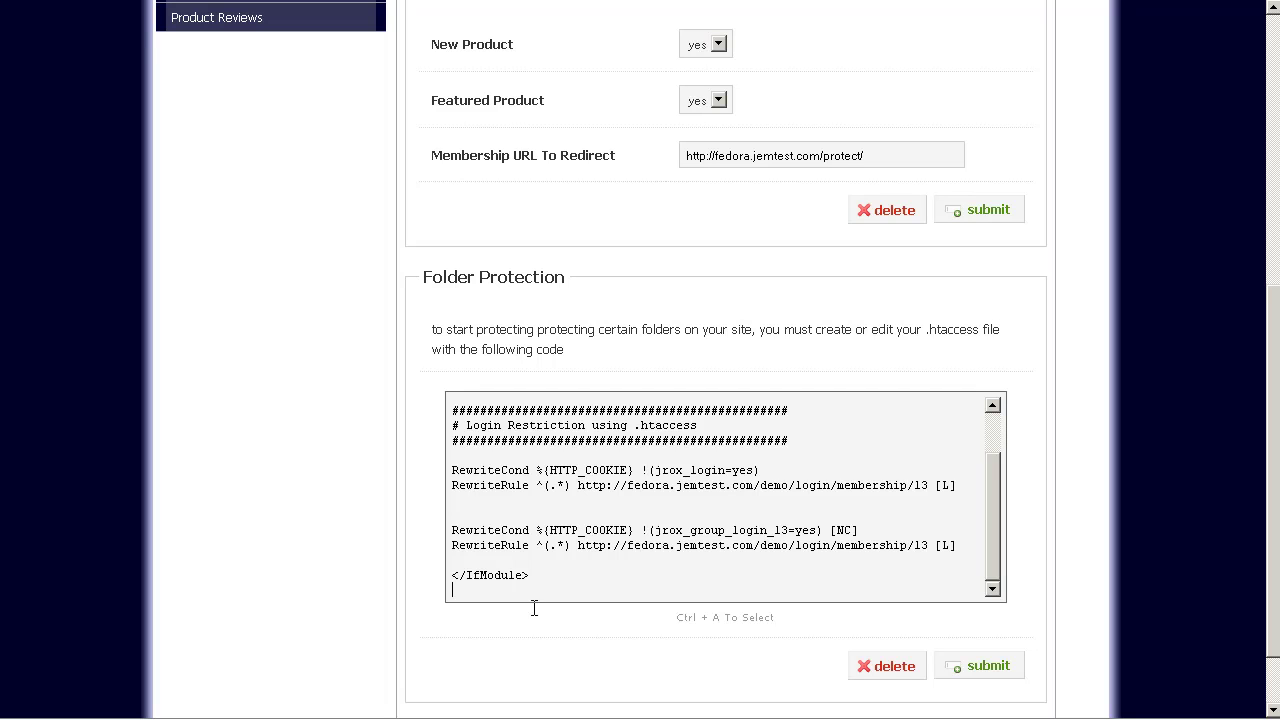
{"action": "key", "text": "ctrl+a"}
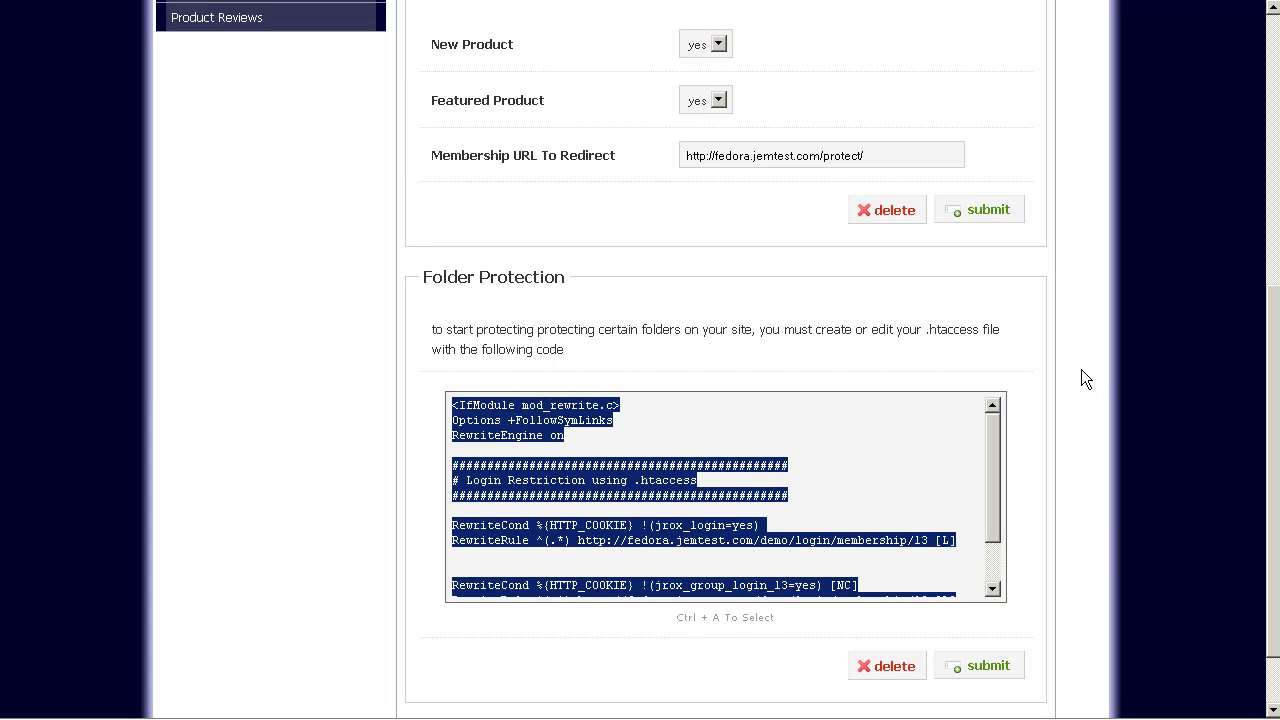
{"action": "left_click", "coordinate": [991, 215]}
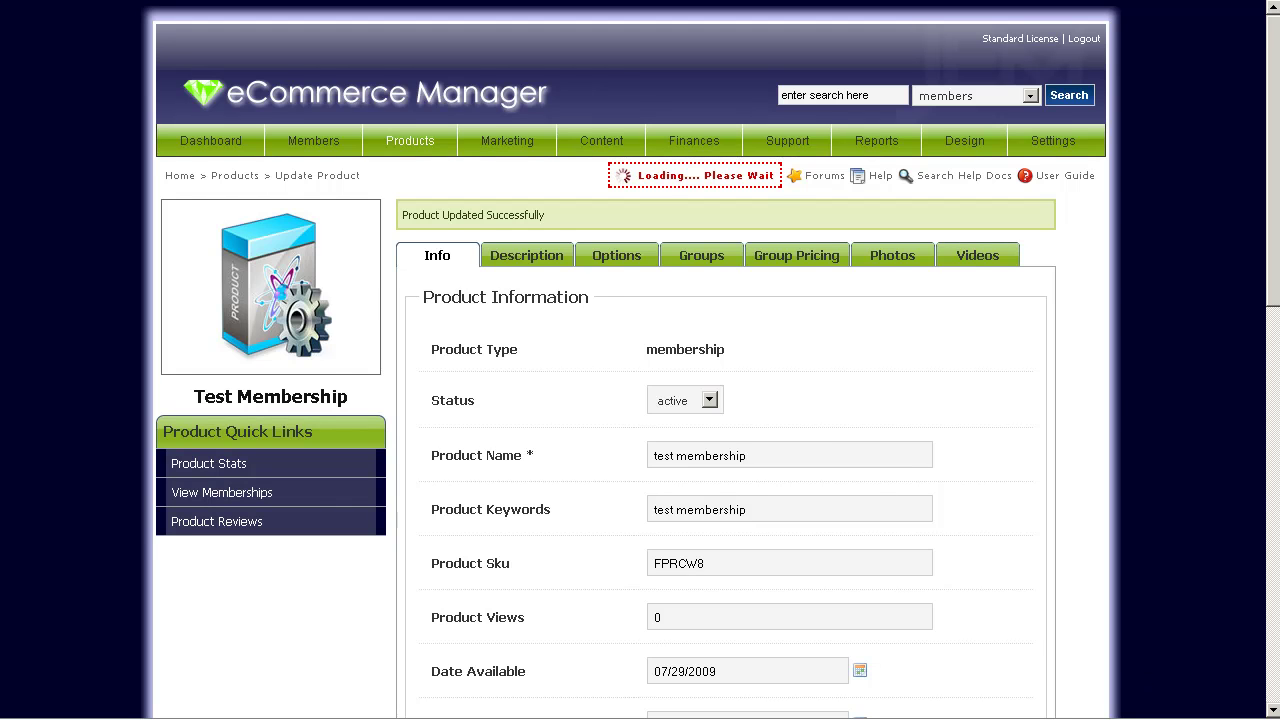
{"action": "left_click_drag", "start_coordinate": [806, 123], "coordinate": [660, 25]}
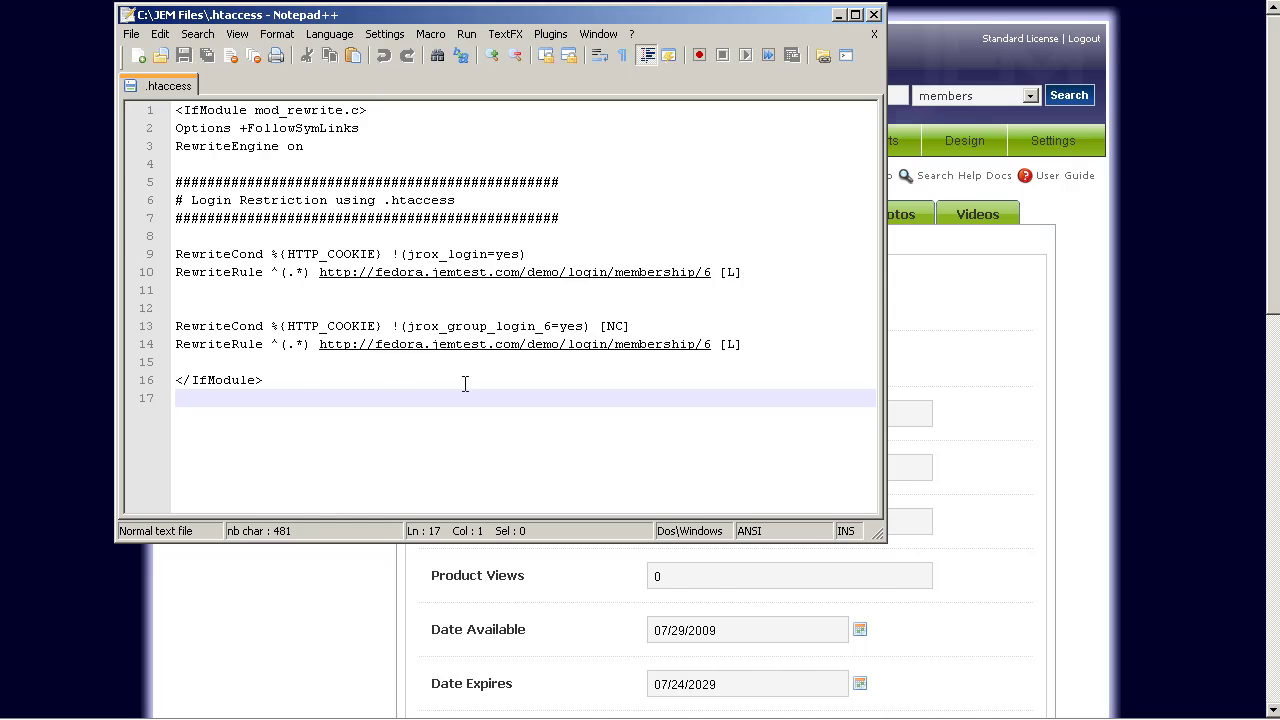
{"action": "left_click", "coordinate": [1100, 290]}
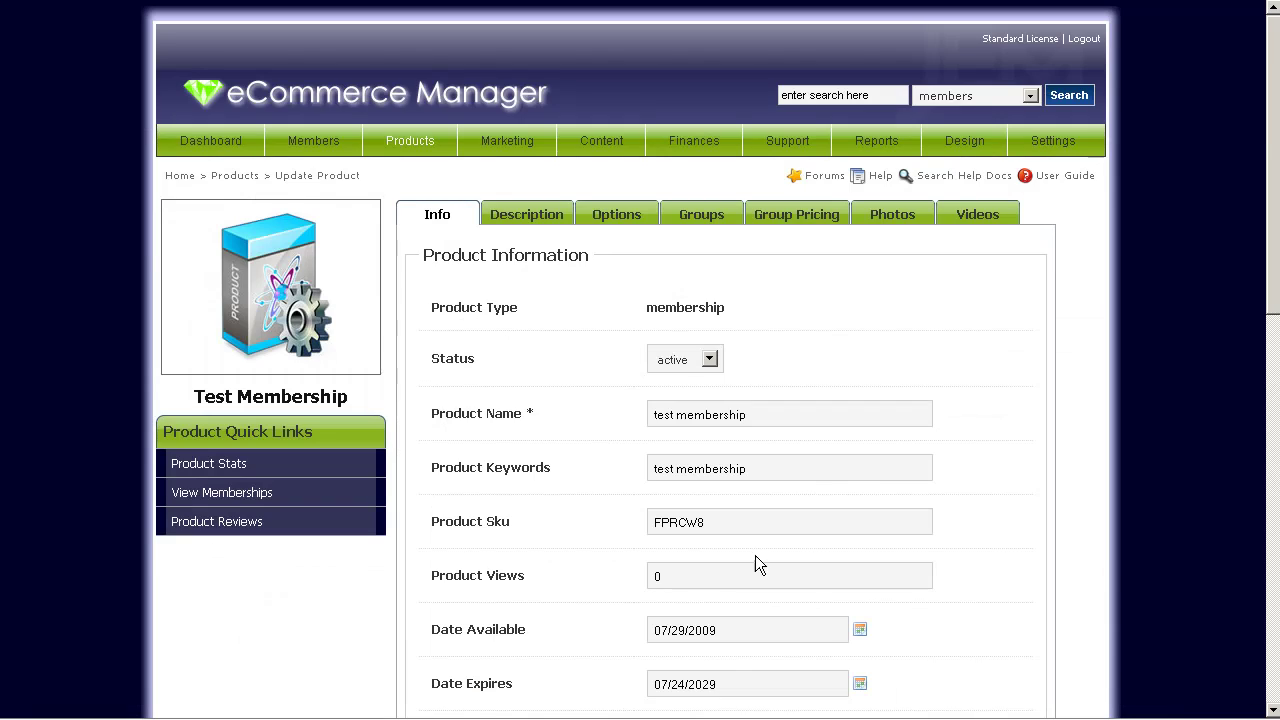
- Select all of the membership 13 folder protection code on the Options page
{"action": "scroll", "coordinate": [948, 580], "scroll_direction": "down", "scroll_amount": 3}
{"action": "scroll", "coordinate": [948, 580], "scroll_direction": "down", "scroll_amount": 2}
{"action": "scroll", "coordinate": [948, 580], "scroll_direction": "up", "scroll_amount": 5}
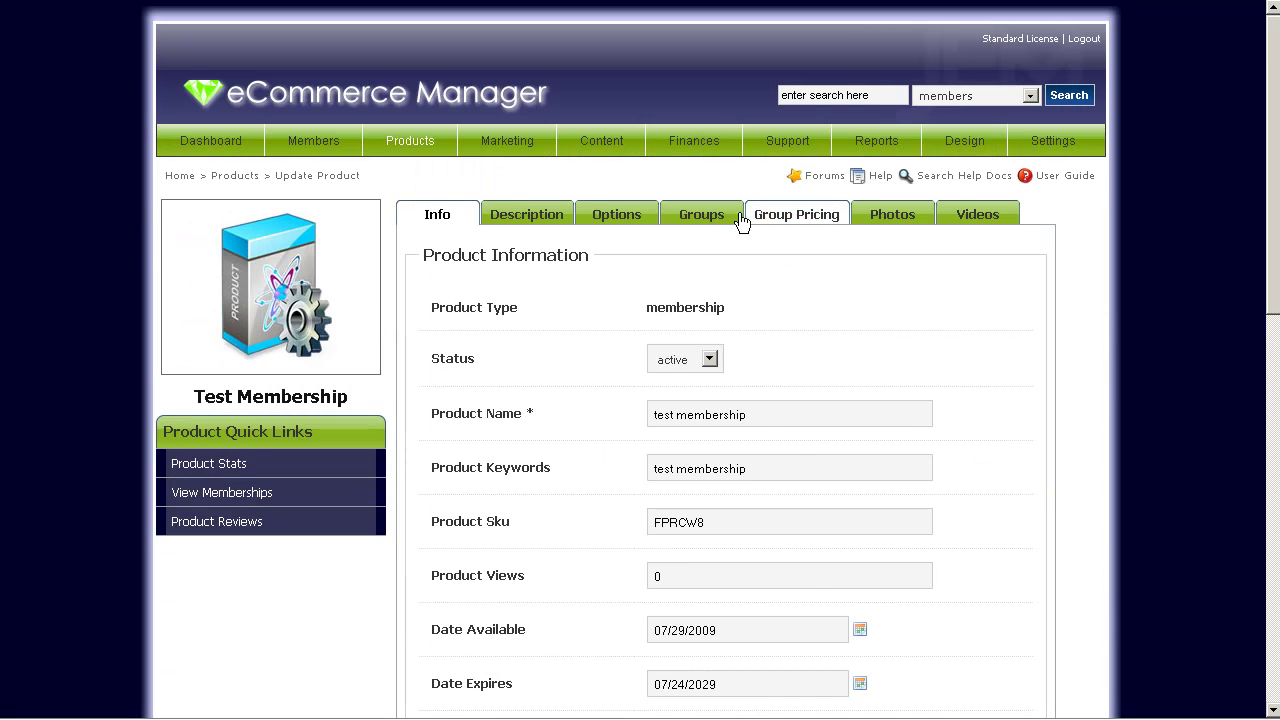
{"action": "left_click", "coordinate": [708, 216]}
{"action": "left_click", "coordinate": [618, 216]}
{"action": "scroll", "coordinate": [772, 545], "scroll_direction": "down", "scroll_amount": 3}
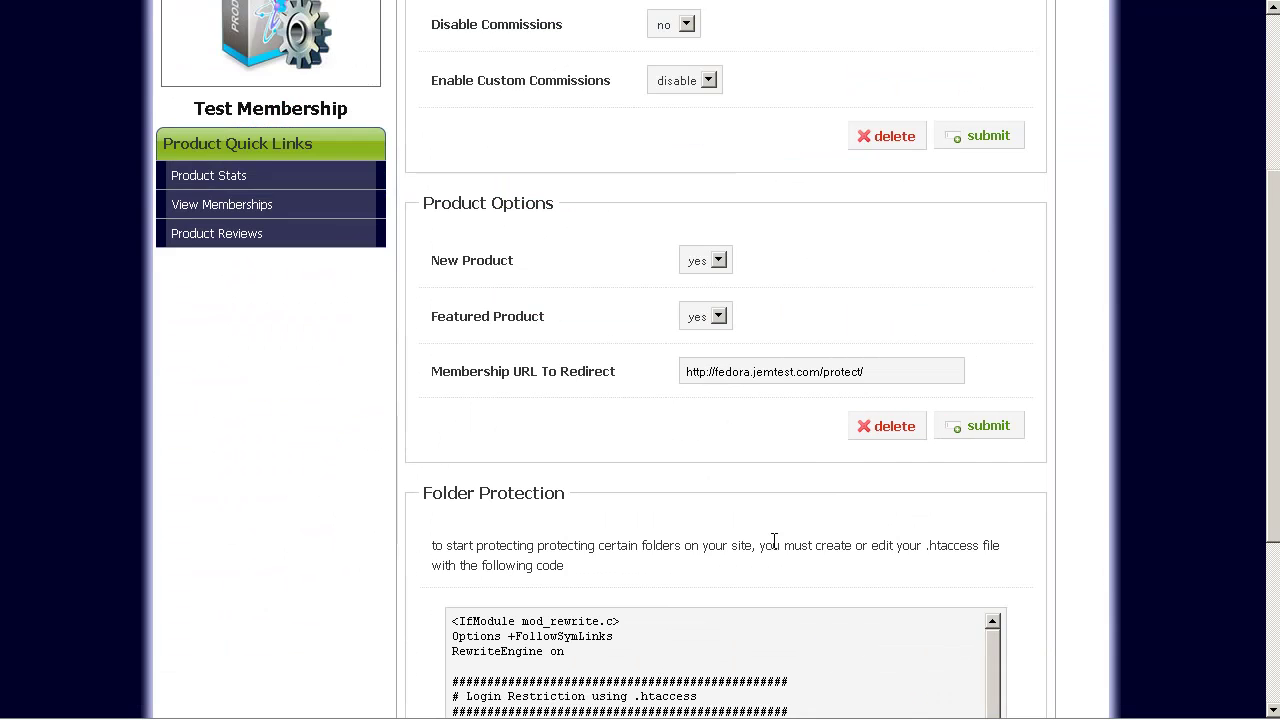
{"action": "scroll", "coordinate": [774, 540], "scroll_direction": "down", "scroll_amount": 3}
{"action": "left_click", "coordinate": [697, 510]}
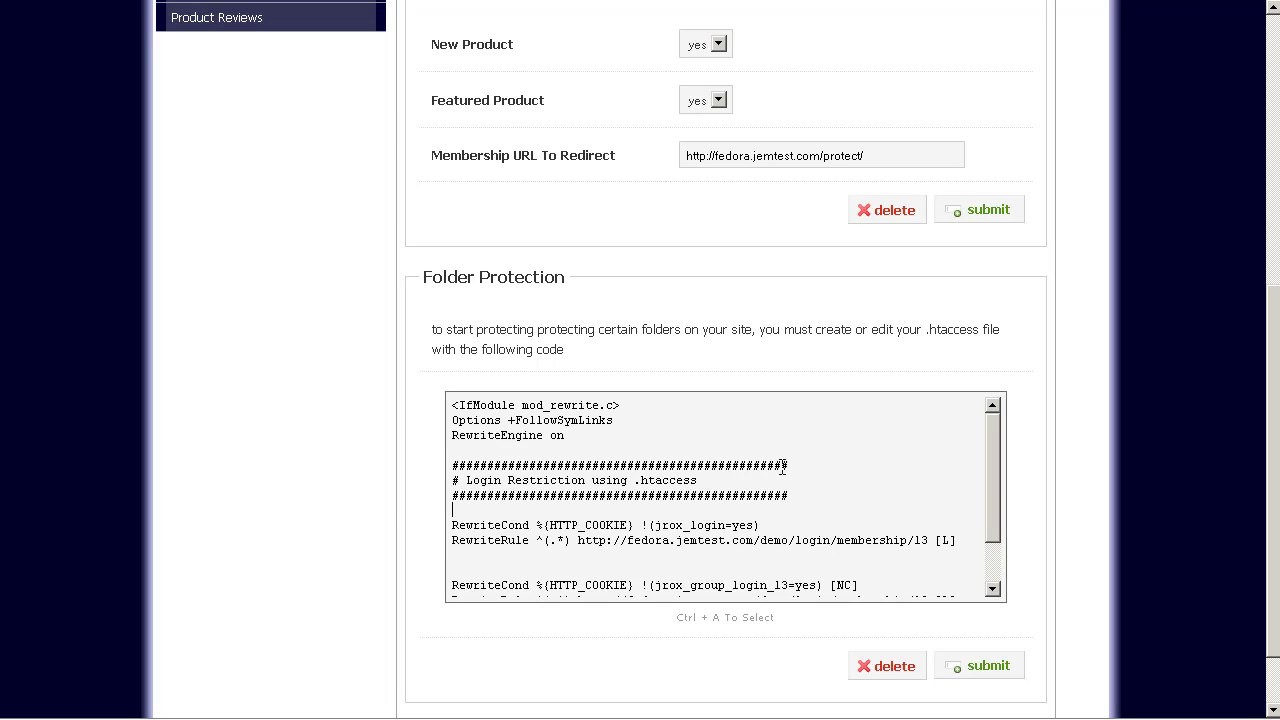
{"action": "key", "text": "ctrl+a"}
{"action": "key", "text": "ctrl+c"}
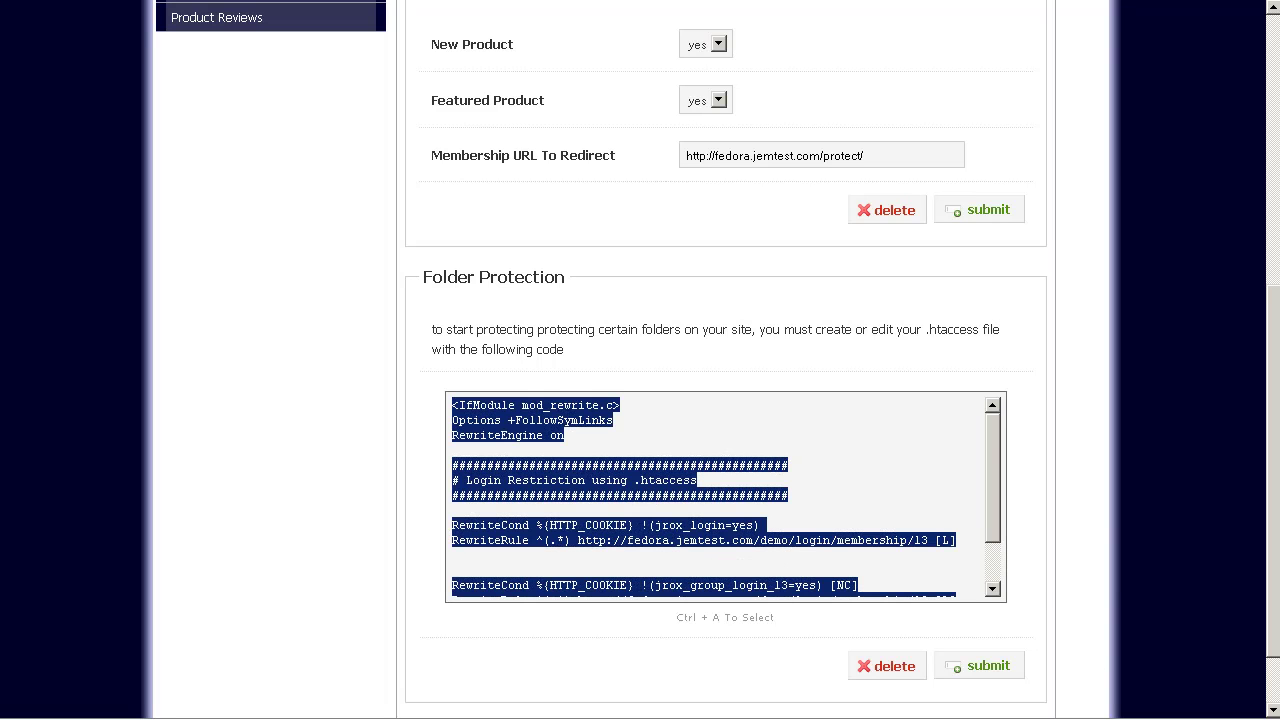
- Replace the .htaccess contents in Notepad++ with the new membership 13 code and save
{"action": "key", "text": "alt+Tab"}
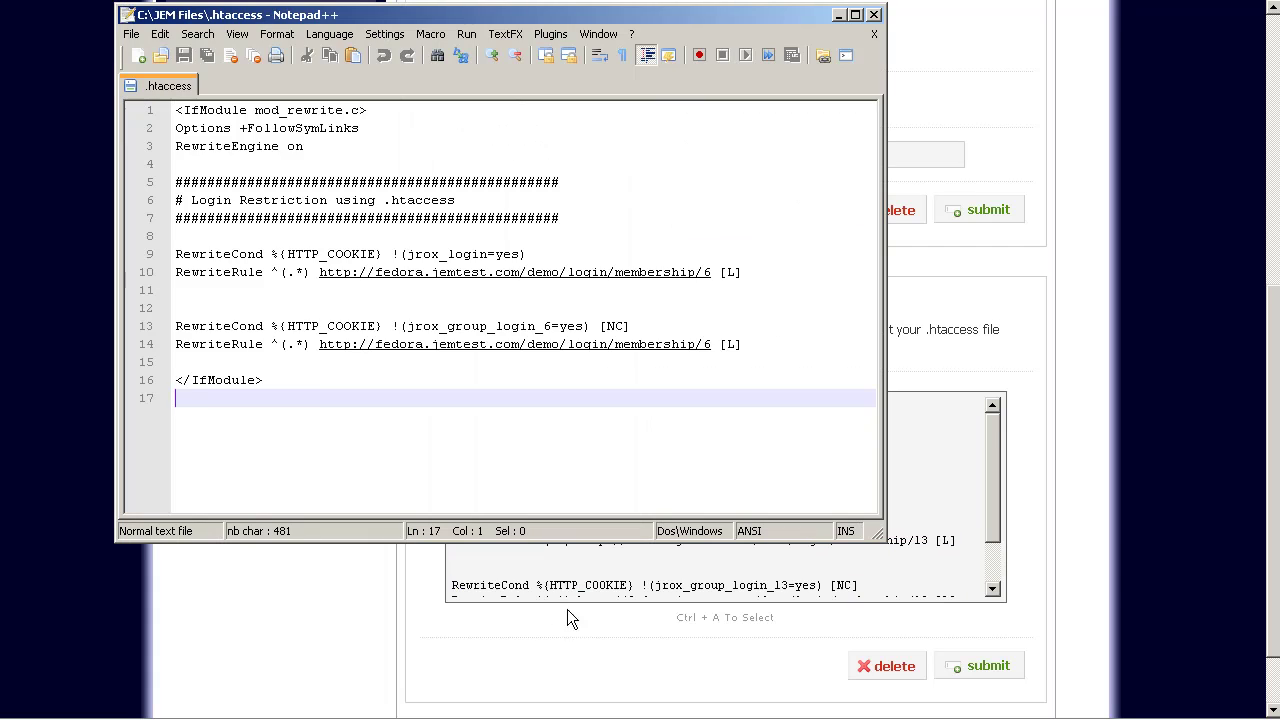
{"action": "key", "text": "ctrl+a"}
{"action": "key", "text": "ctrl+v"}
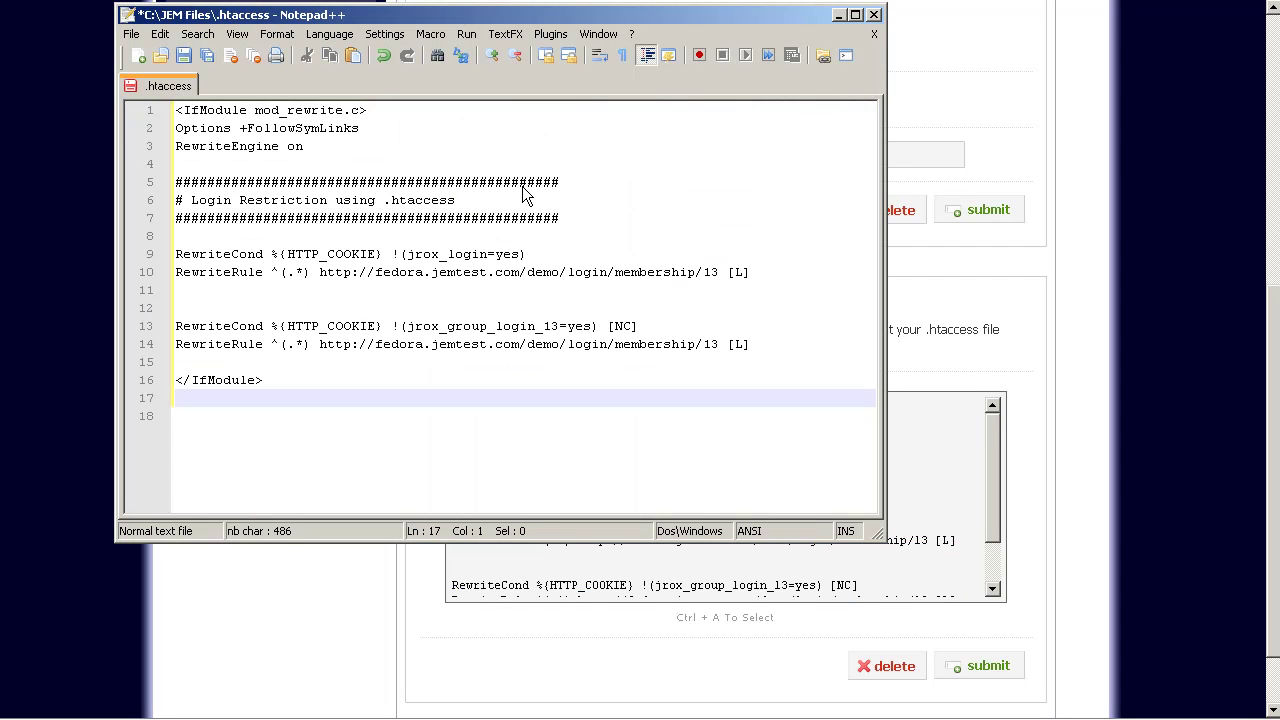
{"action": "left_click", "coordinate": [187, 59]}
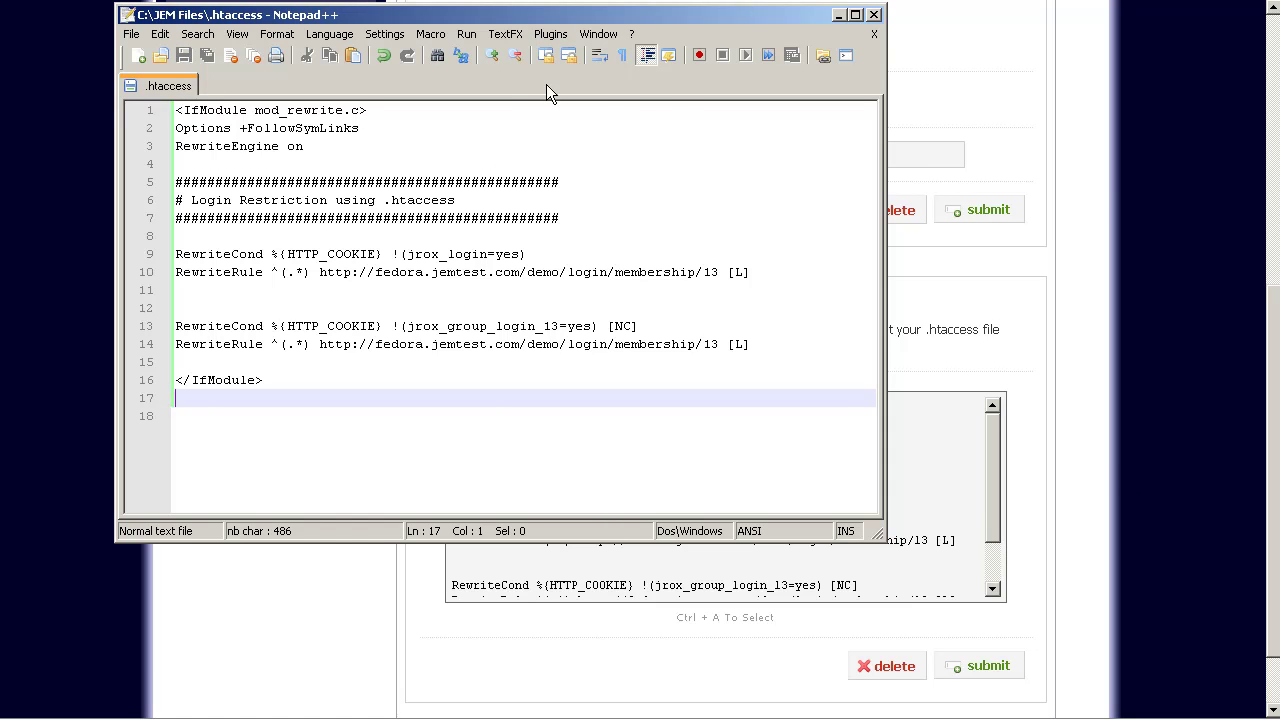
{"action": "key", "text": "alt+Tab"}
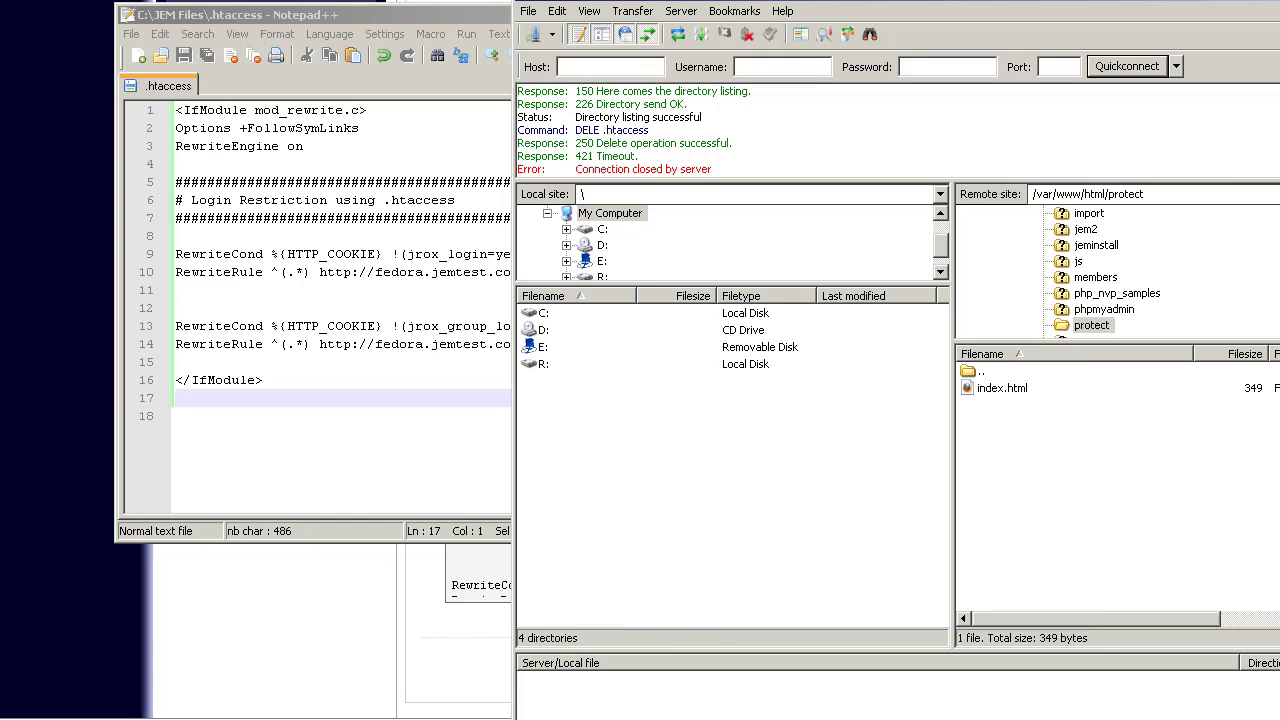
- Arrange the FTP and JEM Files windows and drag .htaccess to the server's protect folder
{"action": "left_click_drag", "start_coordinate": [1033, 16], "coordinate": [1160, 0]}
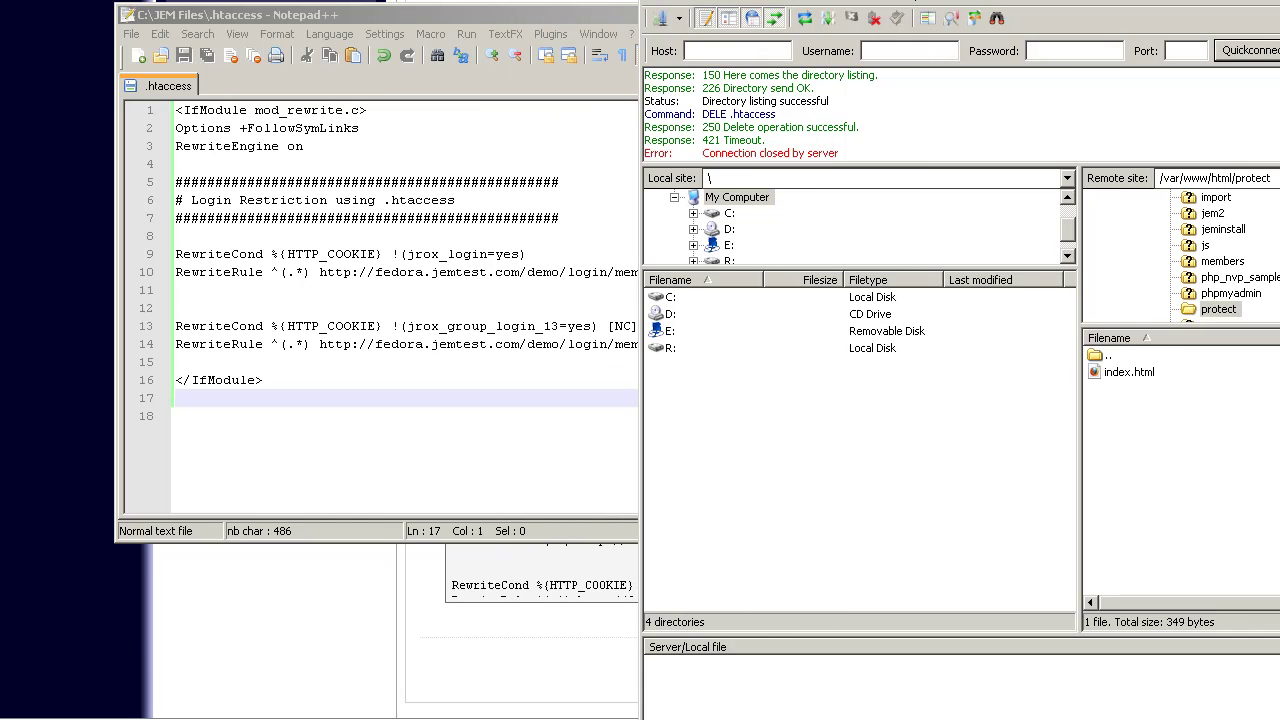
{"action": "key", "text": "alt+Tab"}
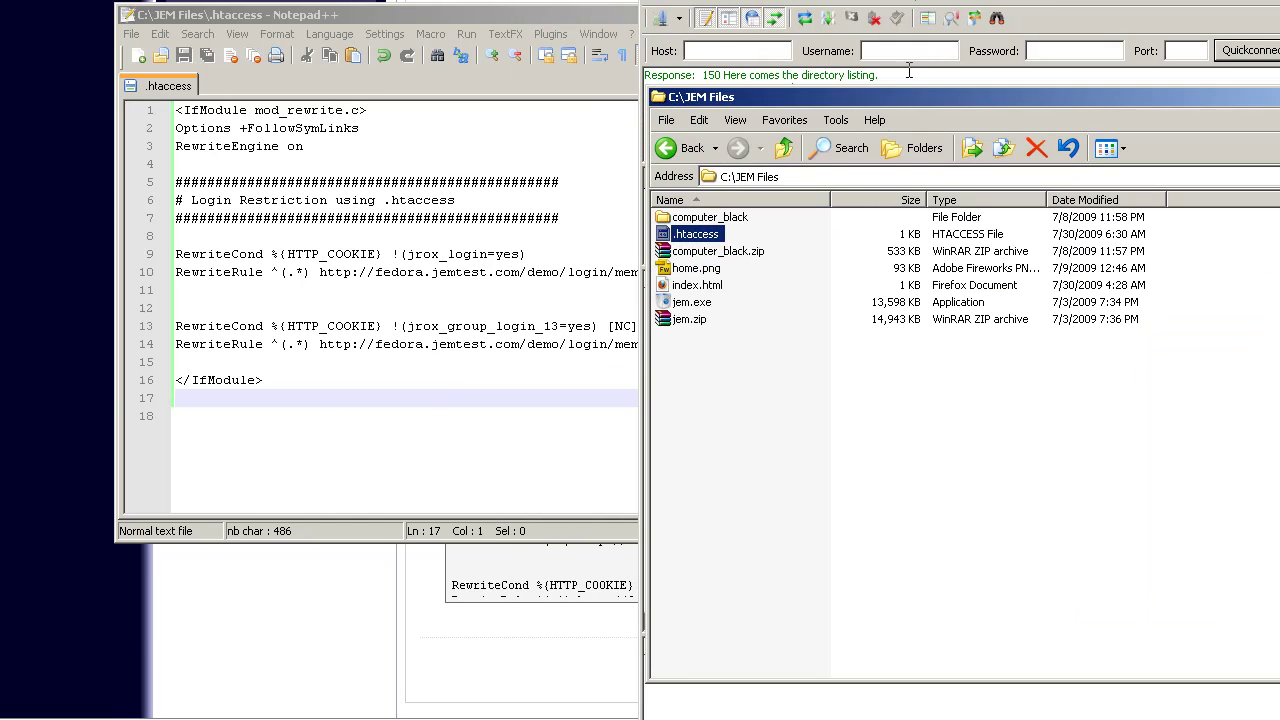
{"action": "left_click_drag", "start_coordinate": [903, 34], "coordinate": [314, 11]}
{"action": "left_click_drag", "start_coordinate": [105, 149], "coordinate": [1198, 477]}
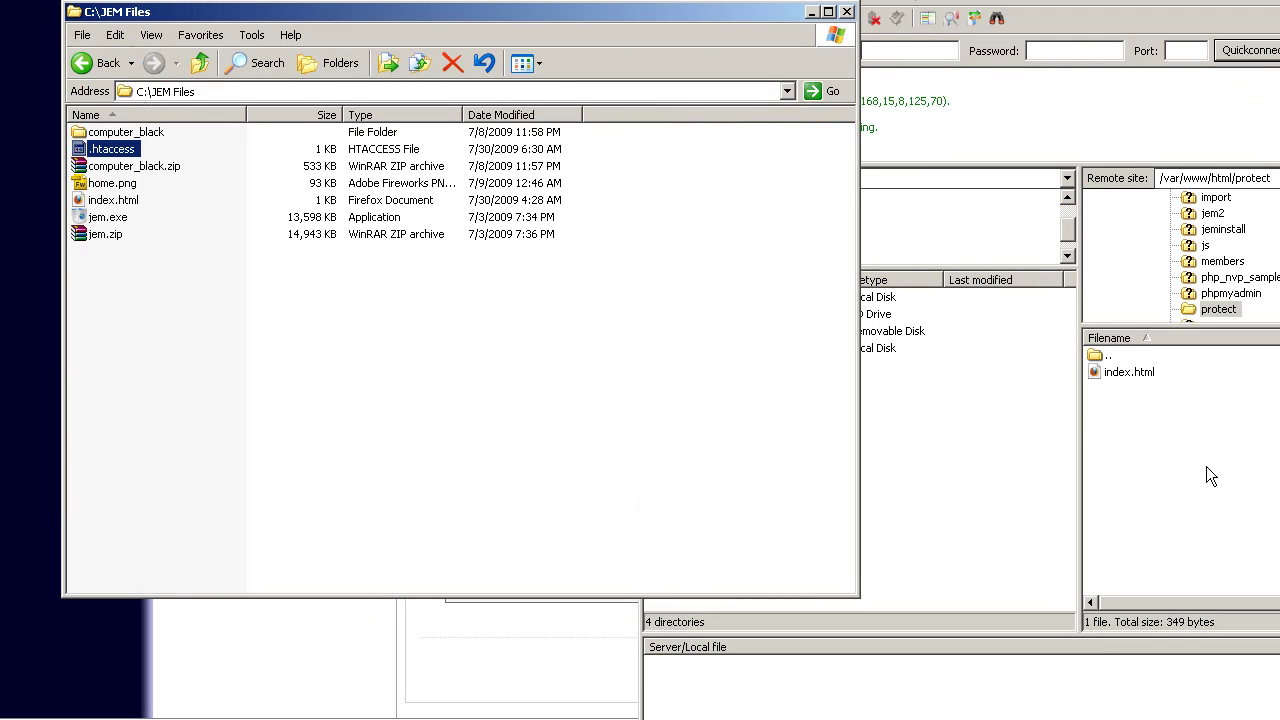
{"action": "left_click", "coordinate": [407, 324]}
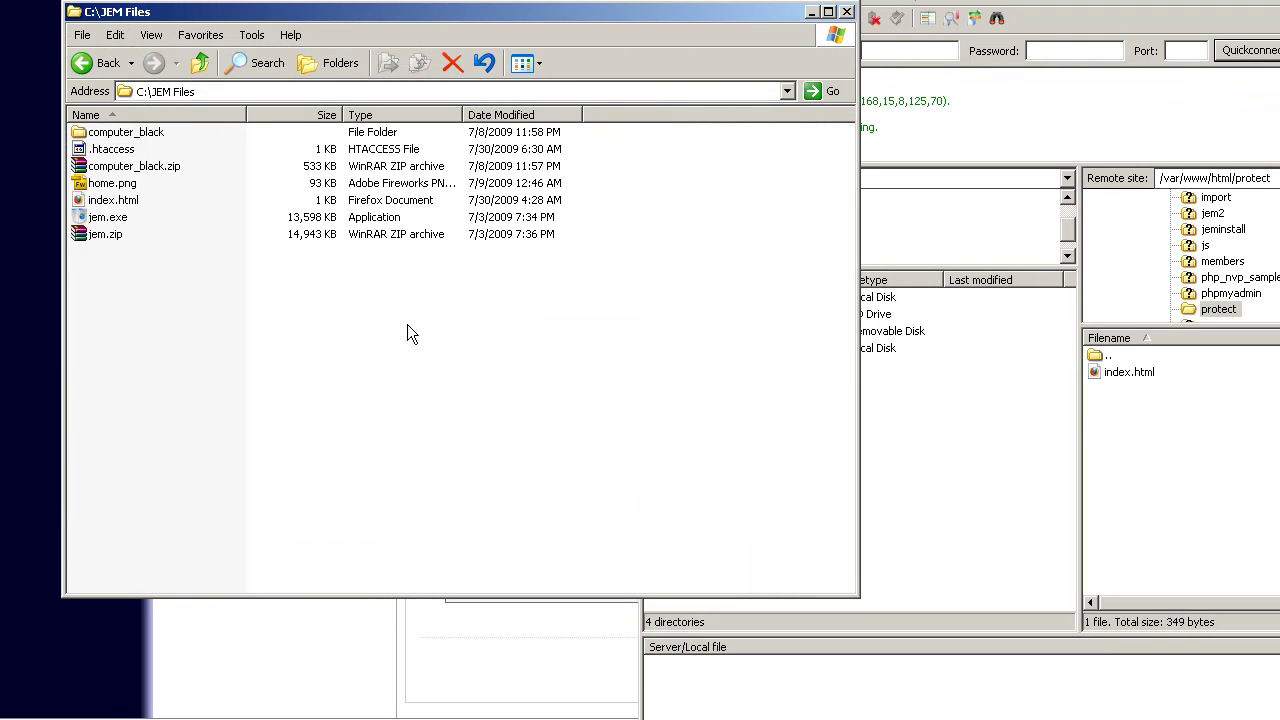
- Rename the local .htaccess to htaccess.txt and drag it to the remote protect folder
{"action": "right_click", "coordinate": [156, 286]}
{"action": "left_click", "coordinate": [505, 375]}
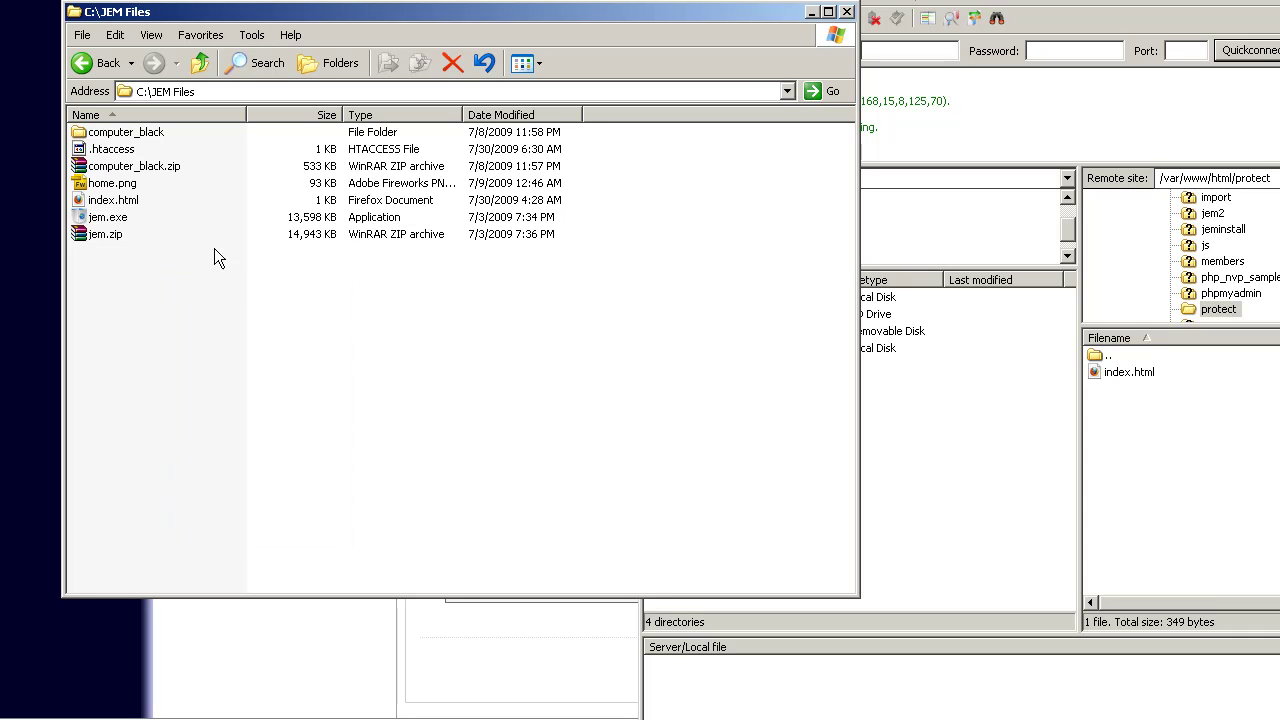
{"action": "right_click", "coordinate": [106, 149]}
{"action": "left_click", "coordinate": [201, 459]}
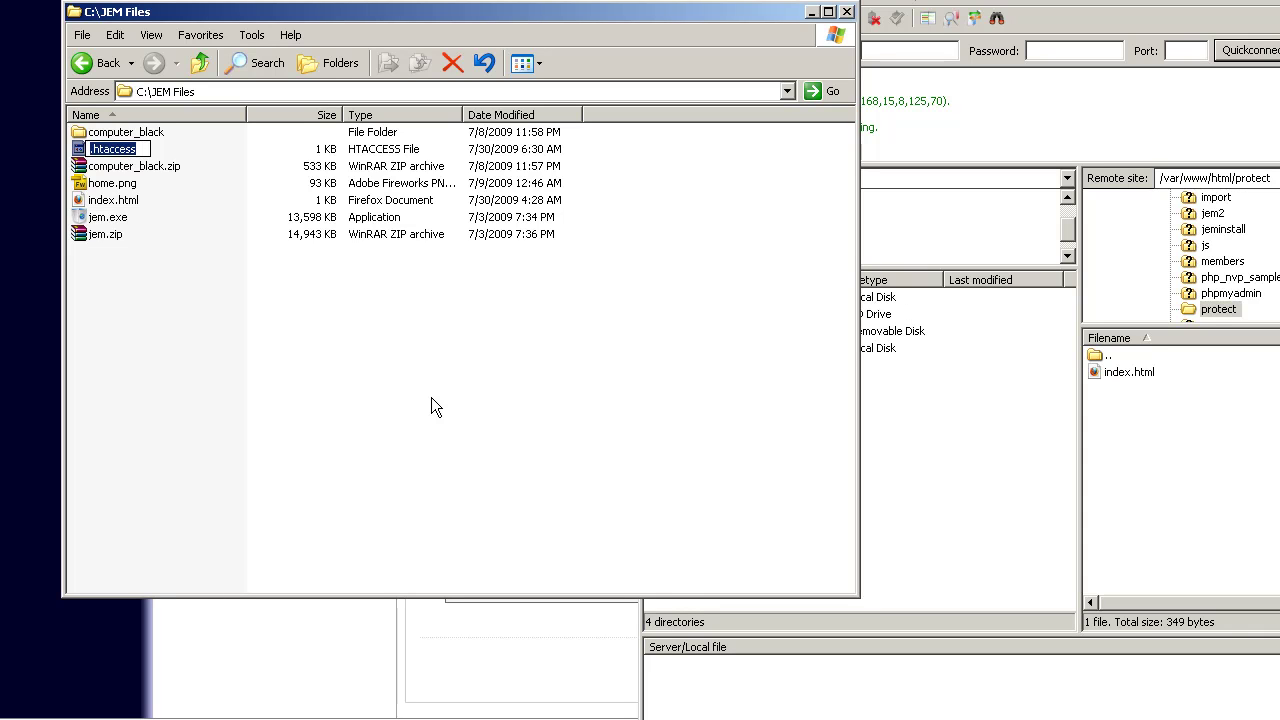
{"action": "type", "text": "htac"}
{"action": "type", "text": "cess.txt"}
{"action": "key", "text": "Return"}
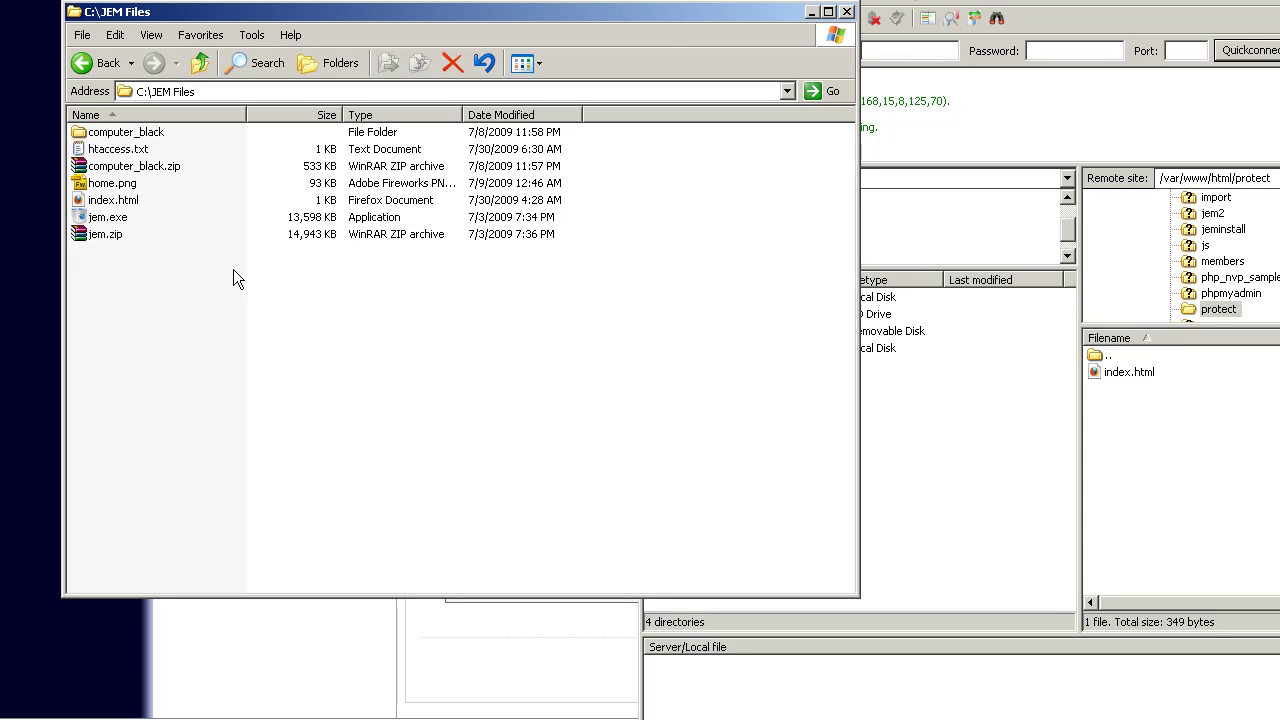
{"action": "left_click_drag", "start_coordinate": [110, 150], "coordinate": [1225, 454]}
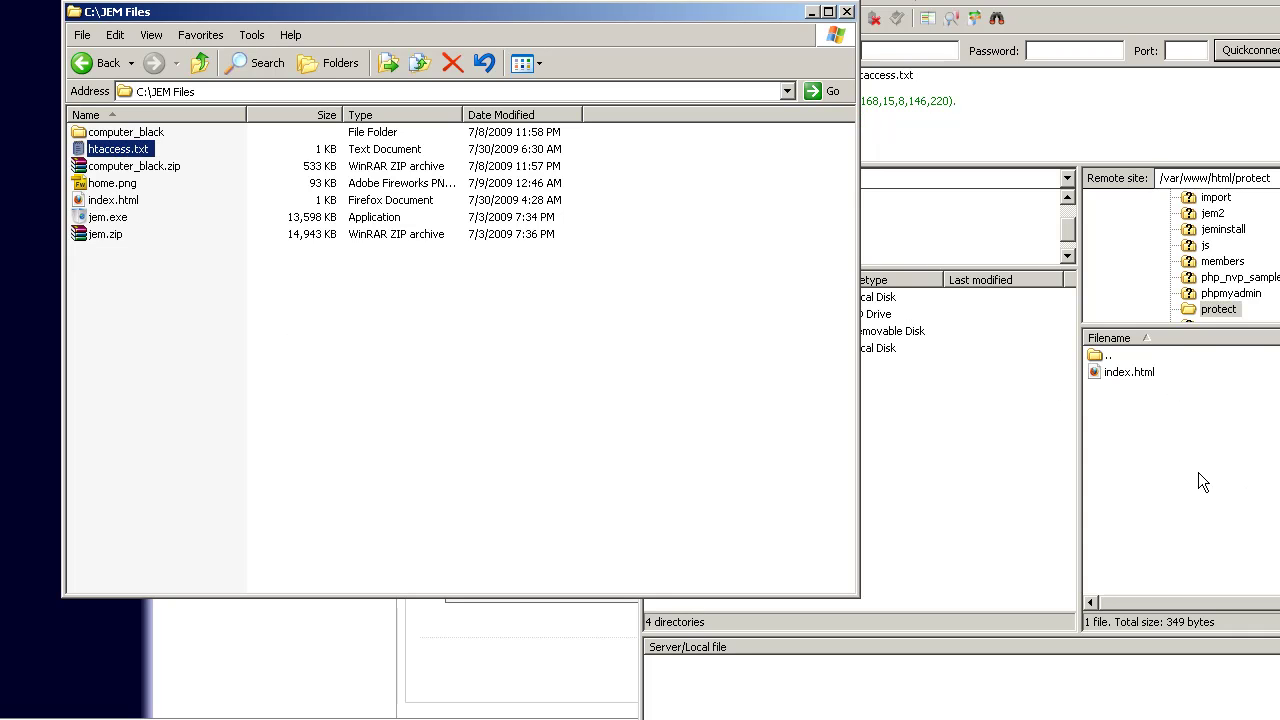
- Refresh the remote /protect folder and delete the old .htaccess file
{"action": "left_click", "coordinate": [1160, 494]}
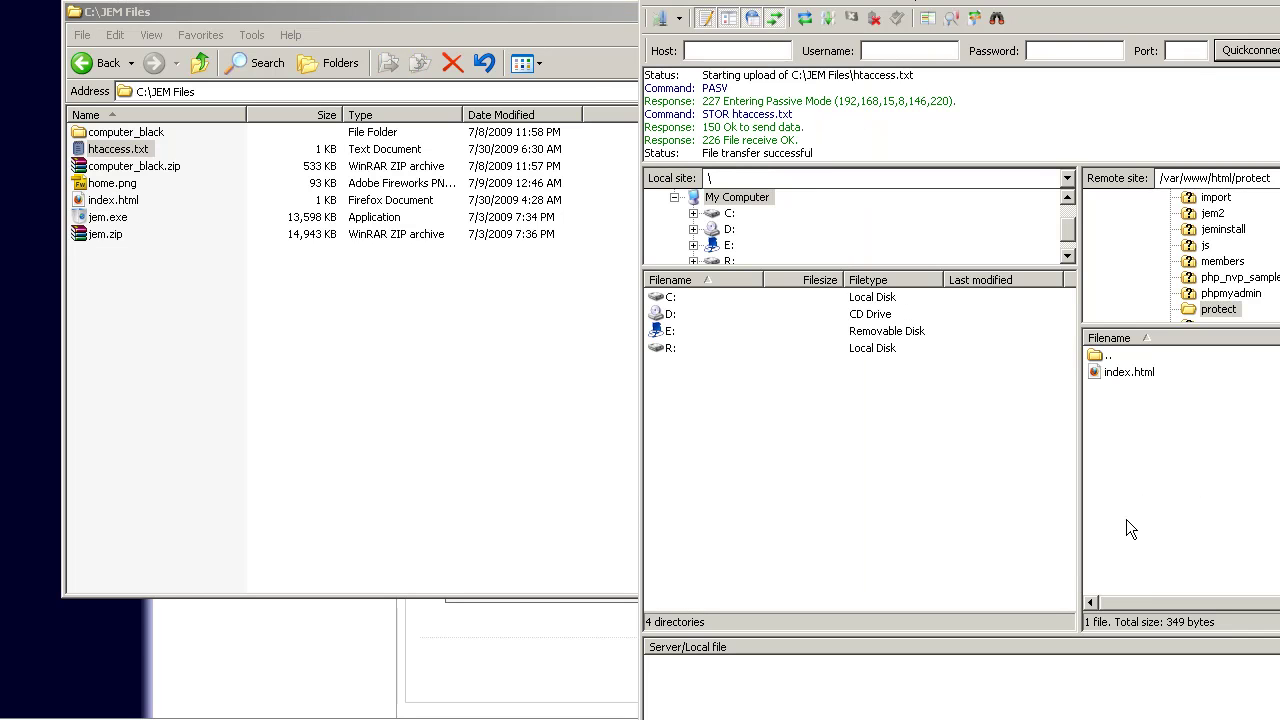
{"action": "double_click", "coordinate": [1110, 356]}
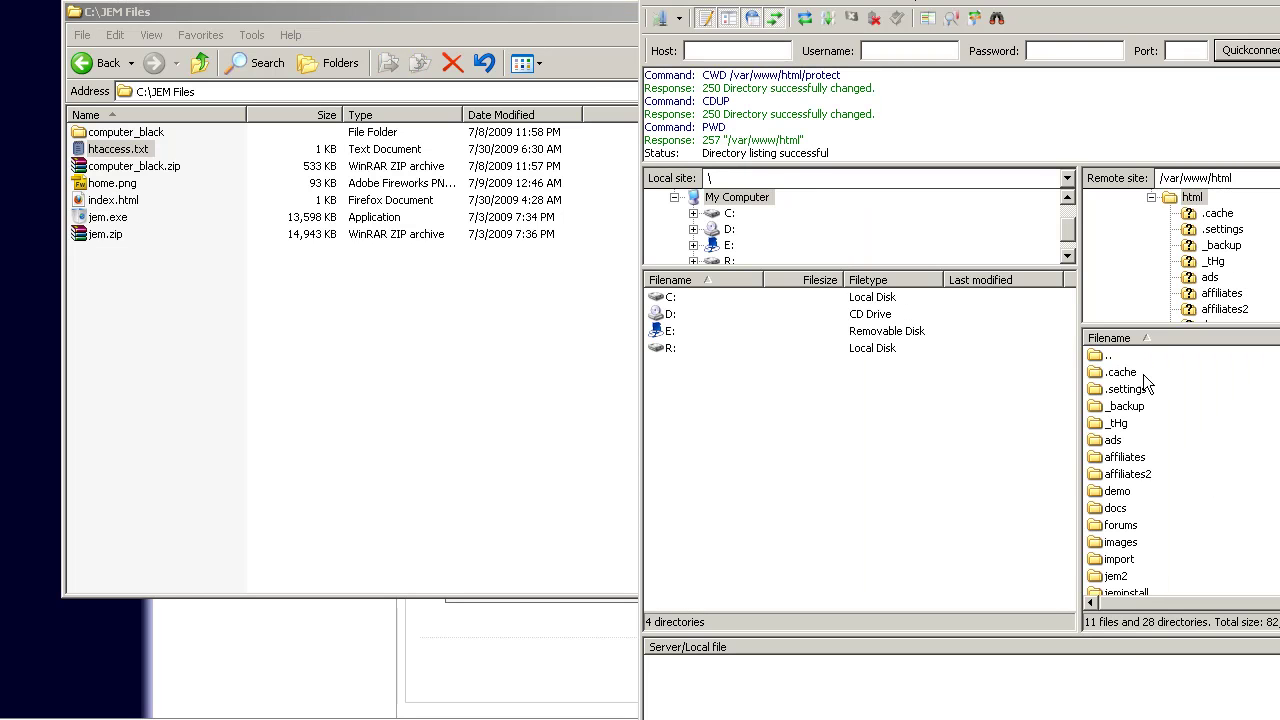
{"action": "scroll", "coordinate": [1158, 515], "scroll_direction": "down", "scroll_amount": 3}
{"action": "double_click", "coordinate": [1157, 520]}
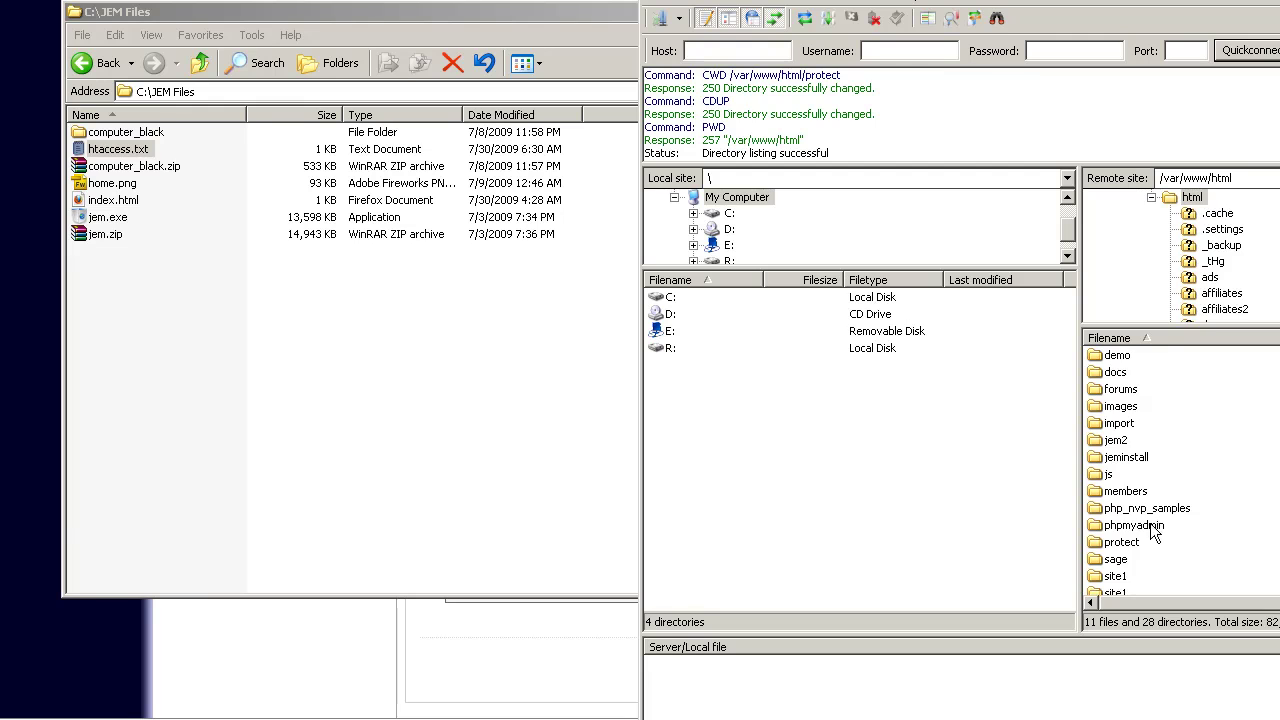
{"action": "right_click", "coordinate": [1152, 372]}
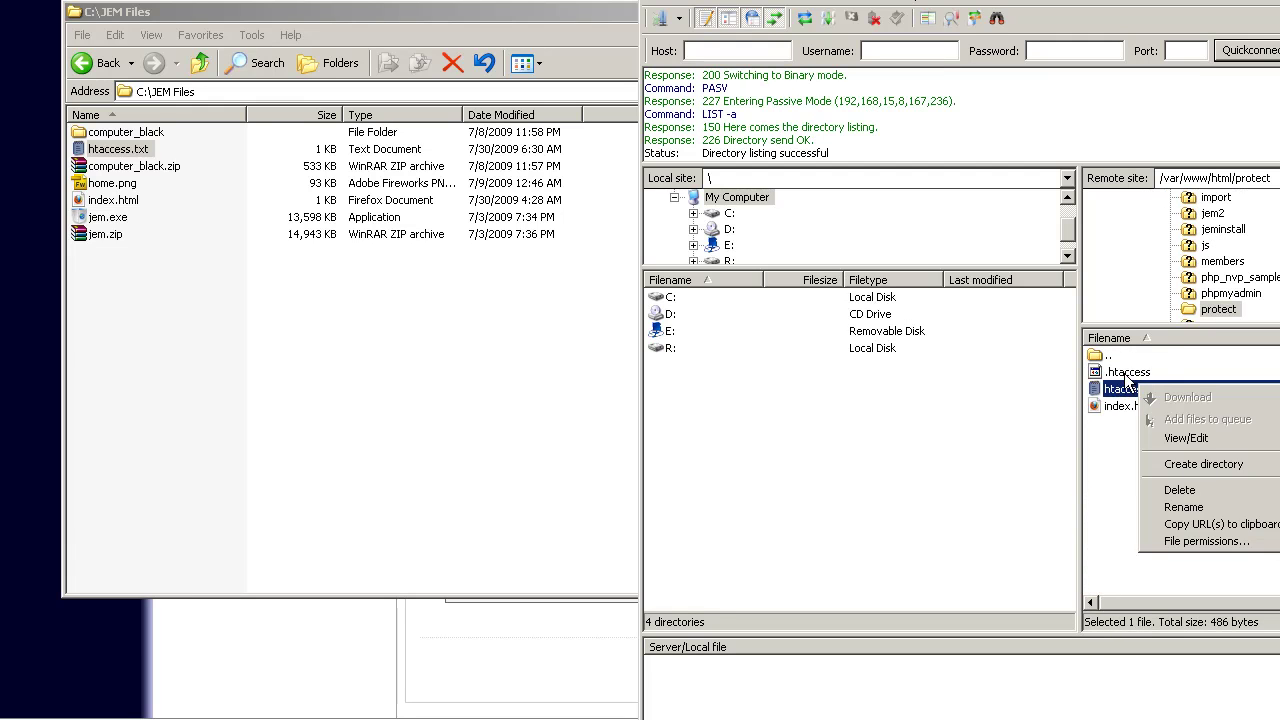
{"action": "left_click", "coordinate": [1164, 479]}
{"action": "left_click", "coordinate": [598, 409]}
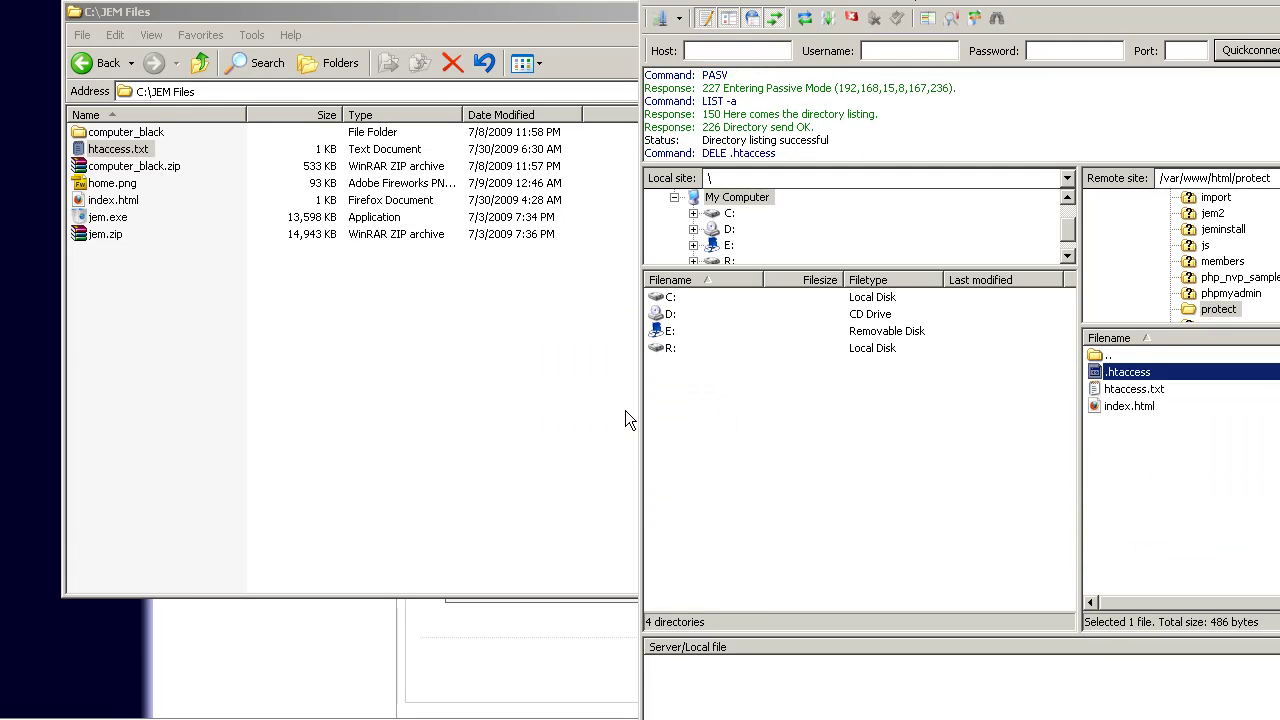
- Rename the uploaded htaccess.txt to .htaccess on the server
{"action": "right_click", "coordinate": [1104, 367]}
{"action": "left_click", "coordinate": [1165, 495]}
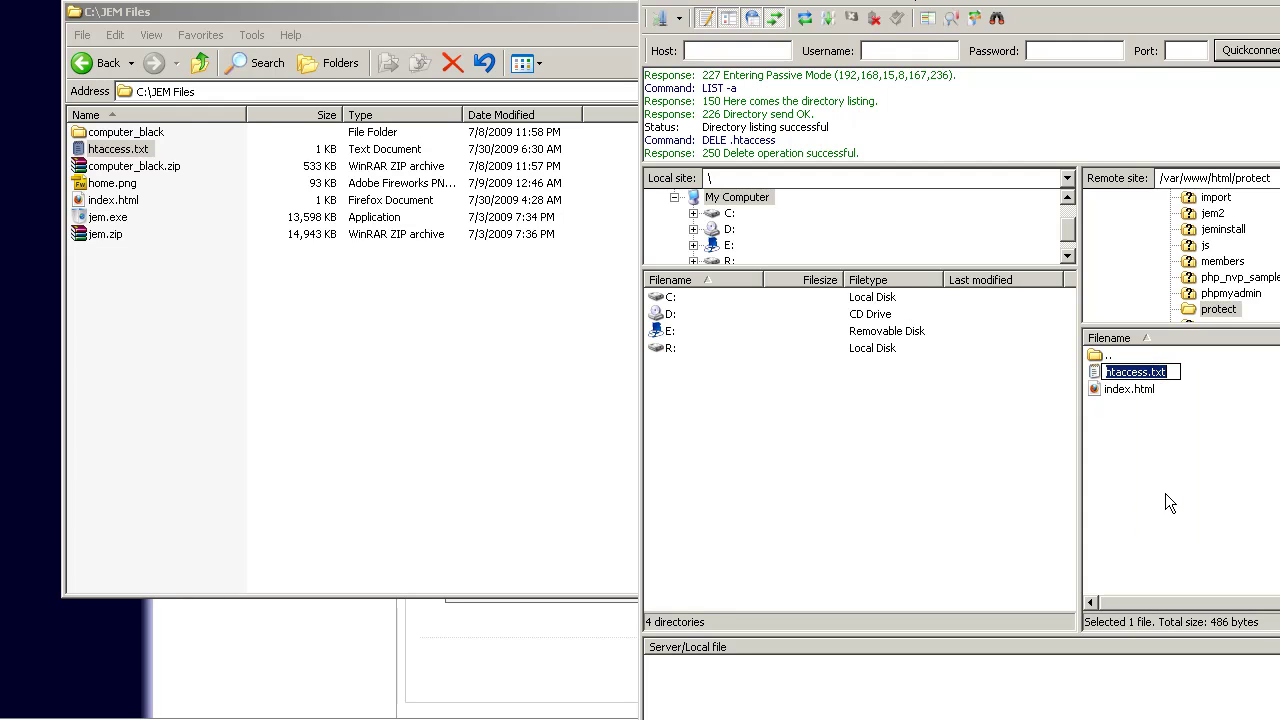
{"action": "type", "text": ".htaccess"}
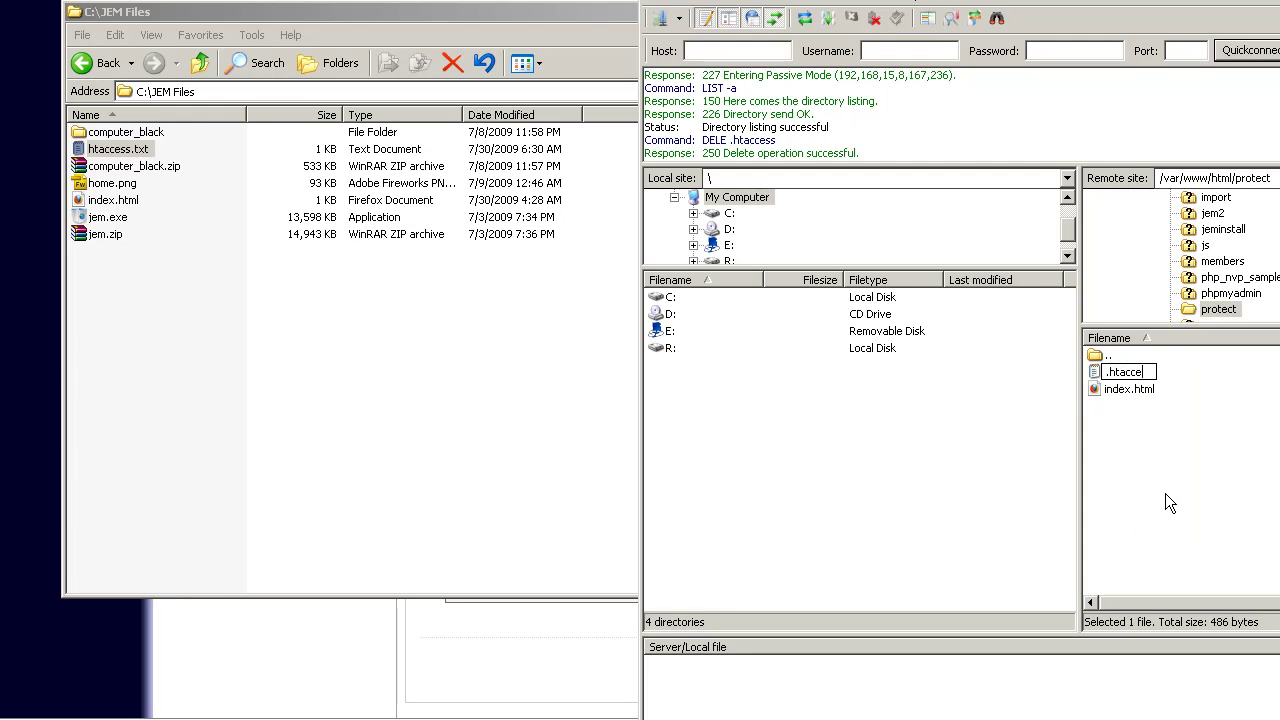
{"action": "key", "text": "Return"}
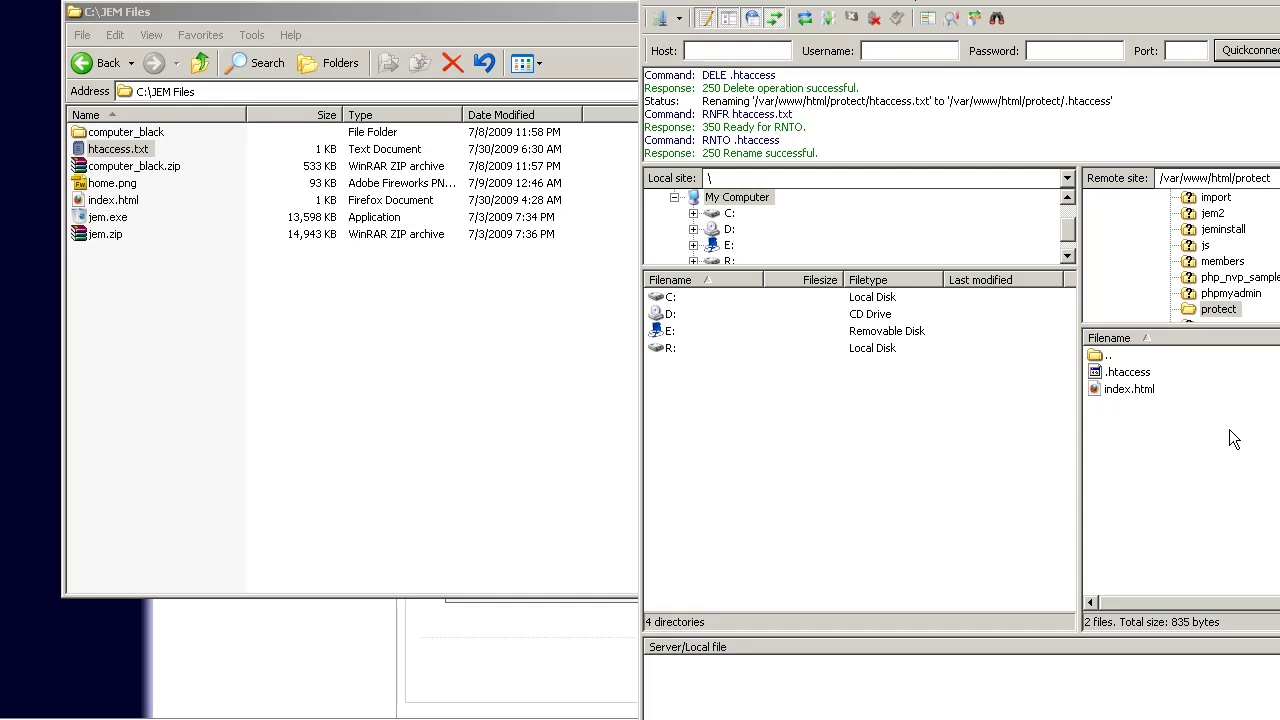
{"action": "left_click_drag", "start_coordinate": [1171, 519], "coordinate": [1030, 483]}
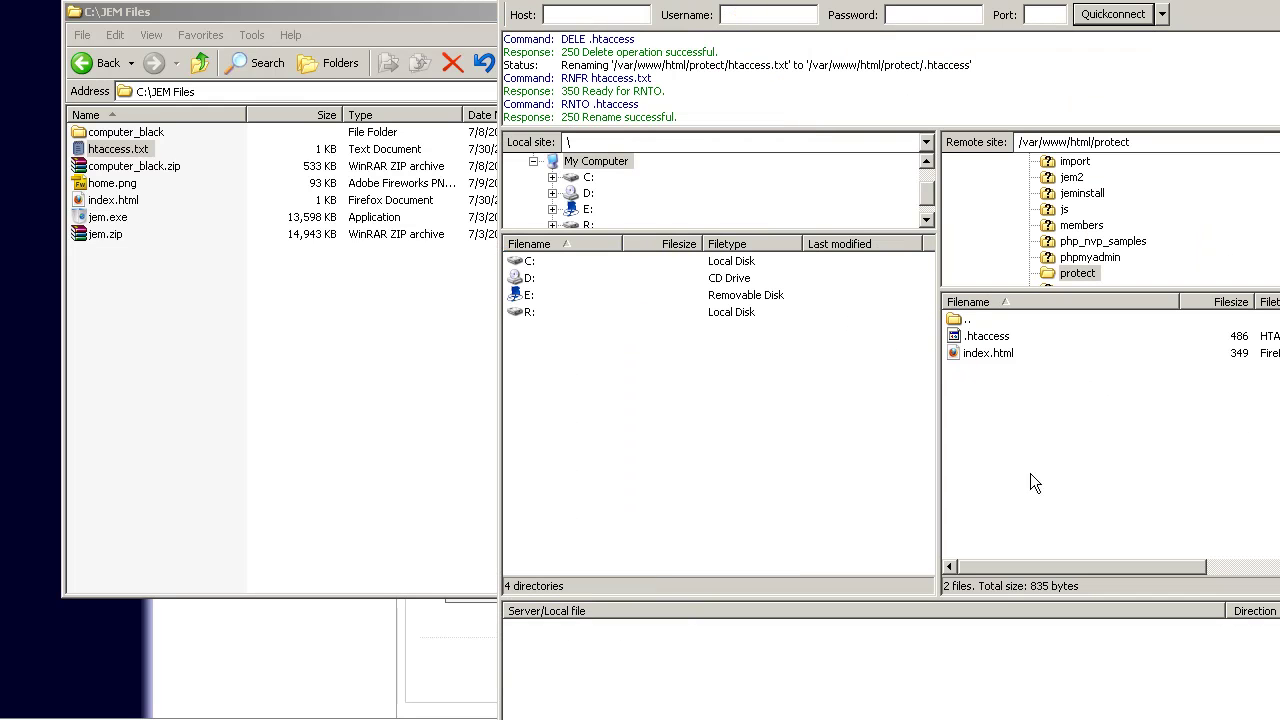
{"action": "left_click", "coordinate": [1000, 340]}
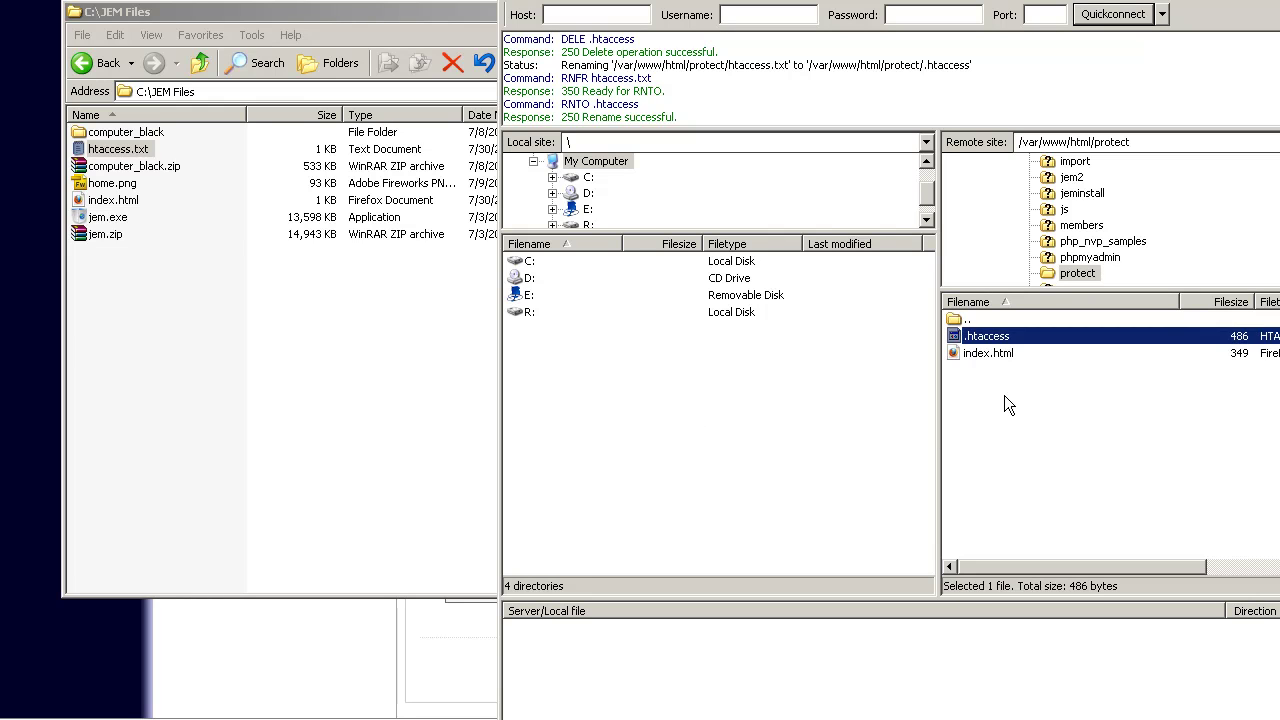
{"action": "left_click", "coordinate": [1004, 395]}
{"action": "left_click", "coordinate": [1008, 342]}
{"action": "left_click", "coordinate": [998, 424]}
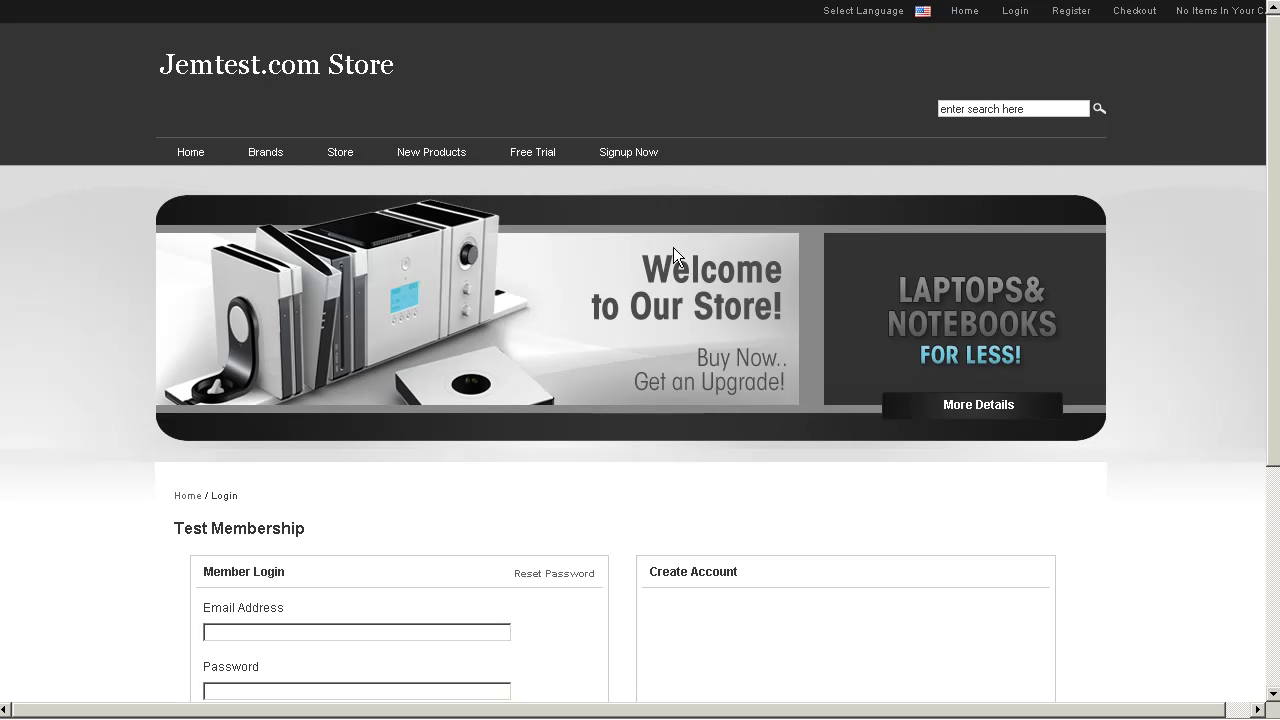
- Return from the store login page to Test Membership's Options tab, showing the protect-folder redirect URL
{"action": "scroll", "coordinate": [1191, 510], "scroll_direction": "down", "scroll_amount": 1}
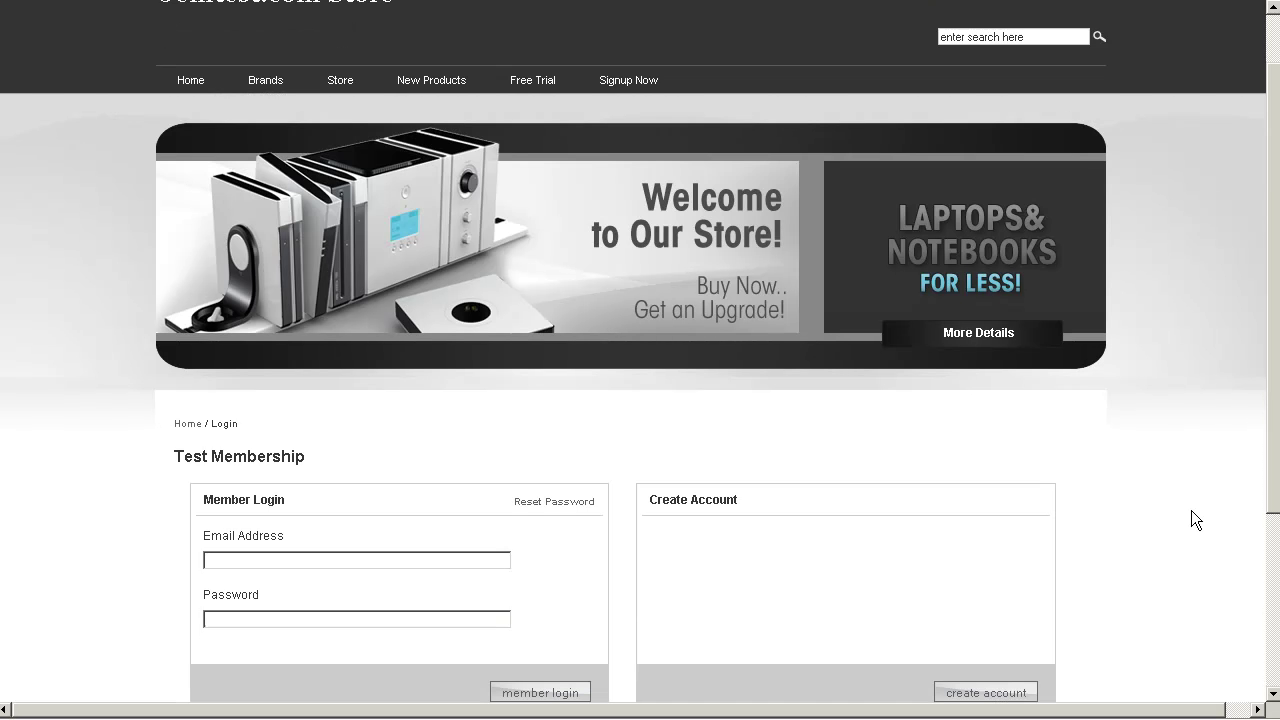
{"action": "scroll", "coordinate": [1186, 506], "scroll_direction": "down", "scroll_amount": 3}
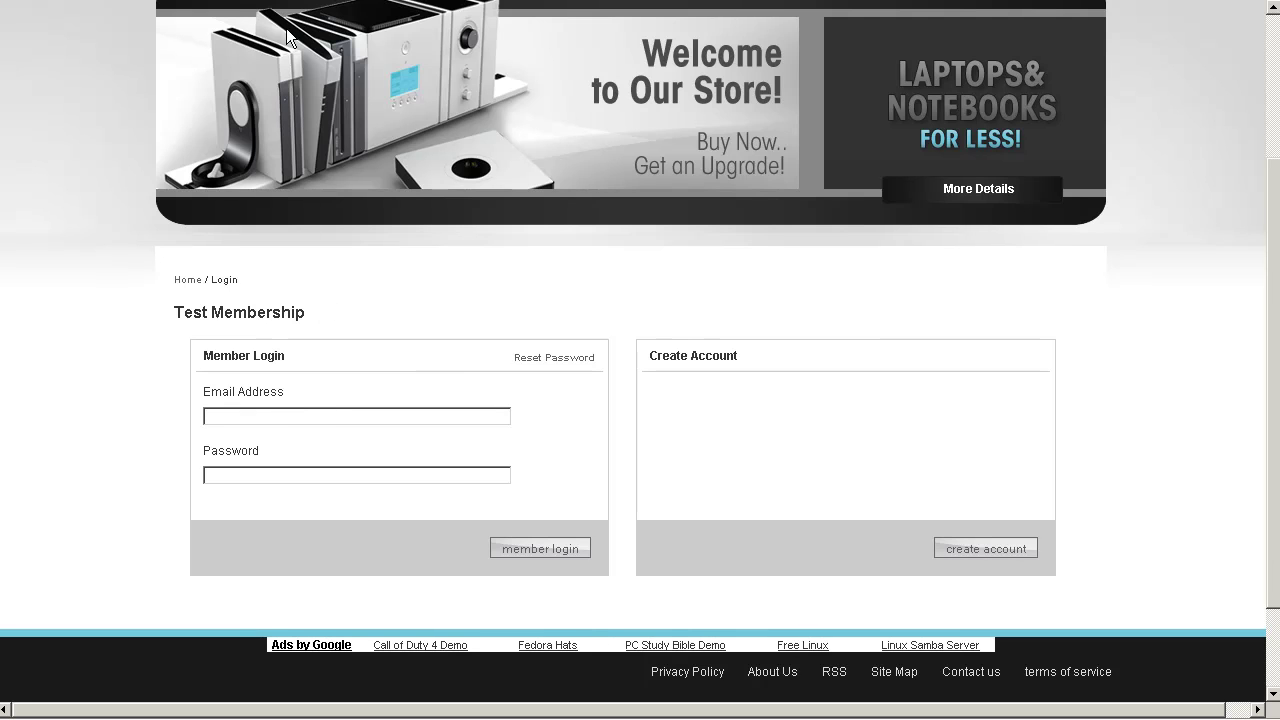
{"action": "key", "text": "alt+Tab"}
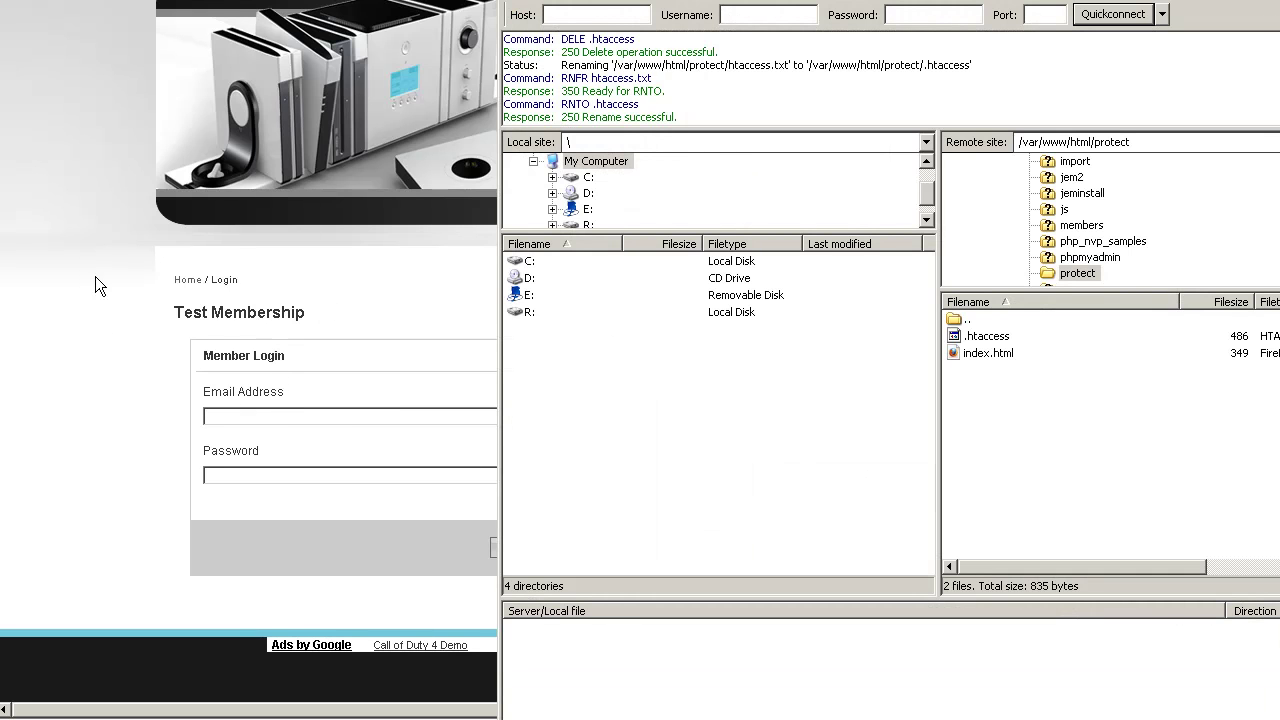
{"action": "key", "text": "alt+Tab"}
{"action": "key", "text": "ctrl+Tab"}
{"action": "scroll", "coordinate": [458, 258], "scroll_direction": "up", "scroll_amount": 5}
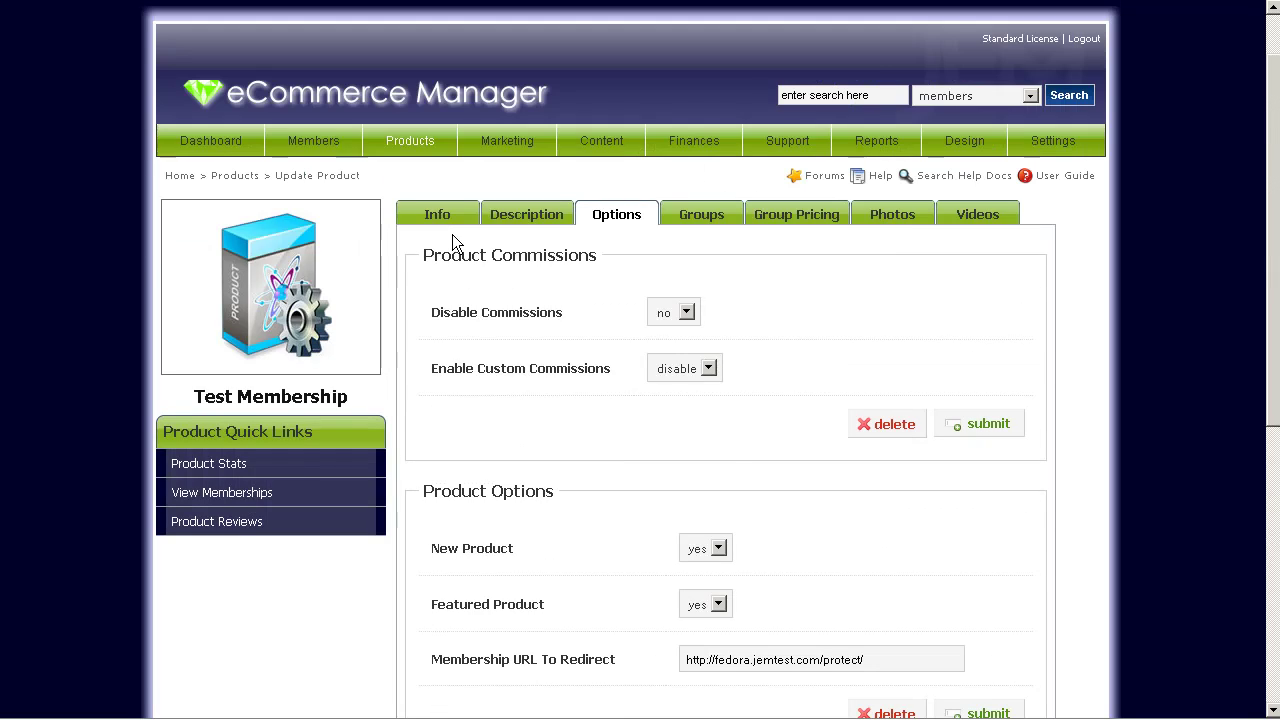
- Open member joe test's account and start adding a membership under Product Options
{"action": "left_click", "coordinate": [320, 172]}
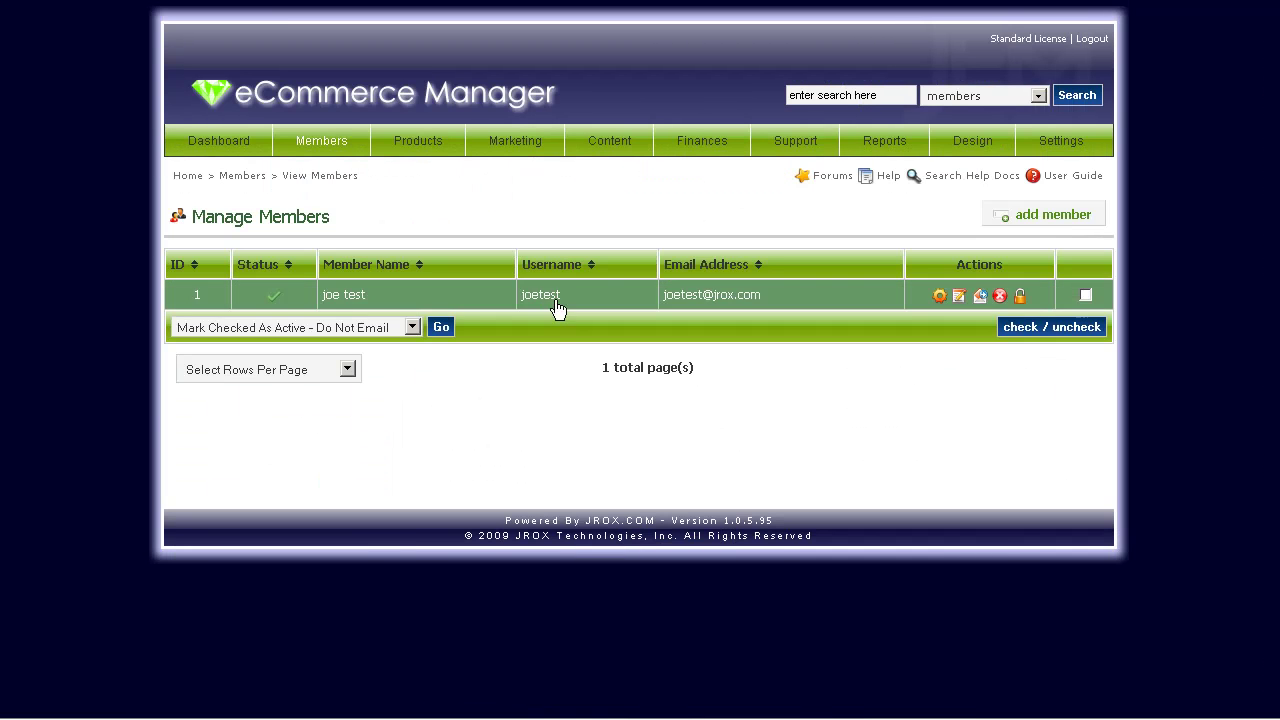
{"action": "left_click", "coordinate": [550, 300]}
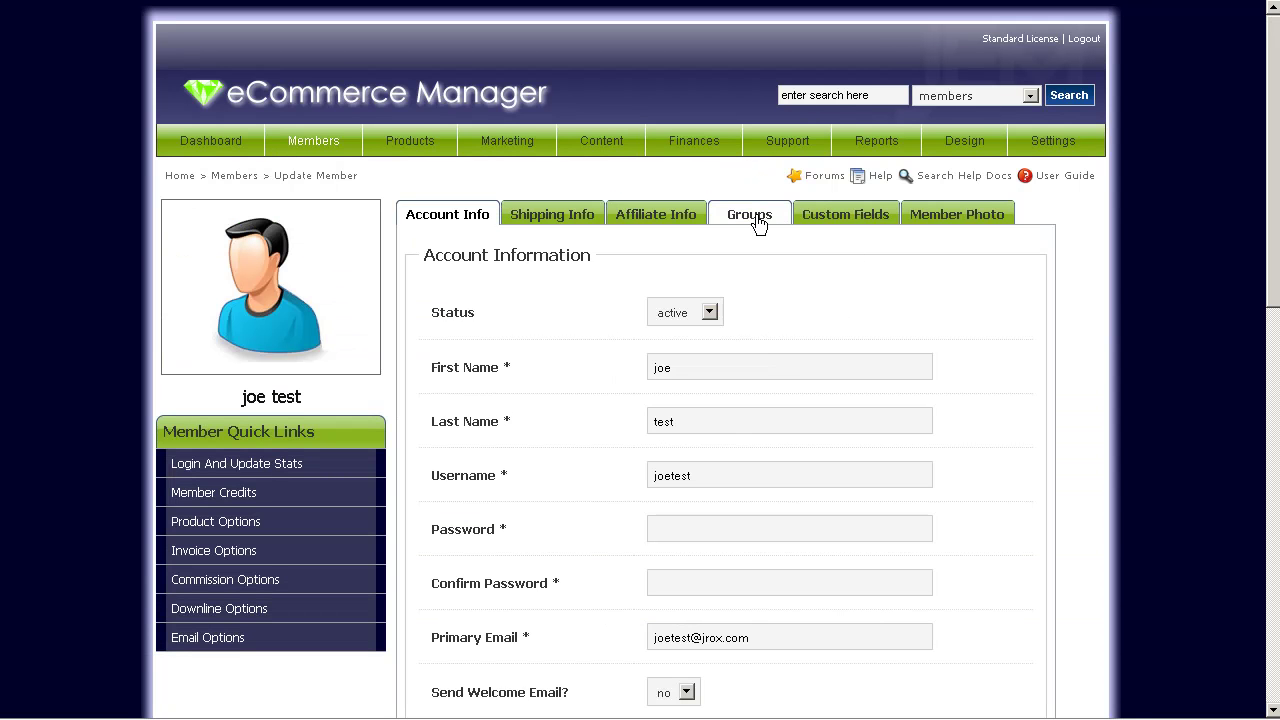
{"action": "left_click", "coordinate": [240, 520]}
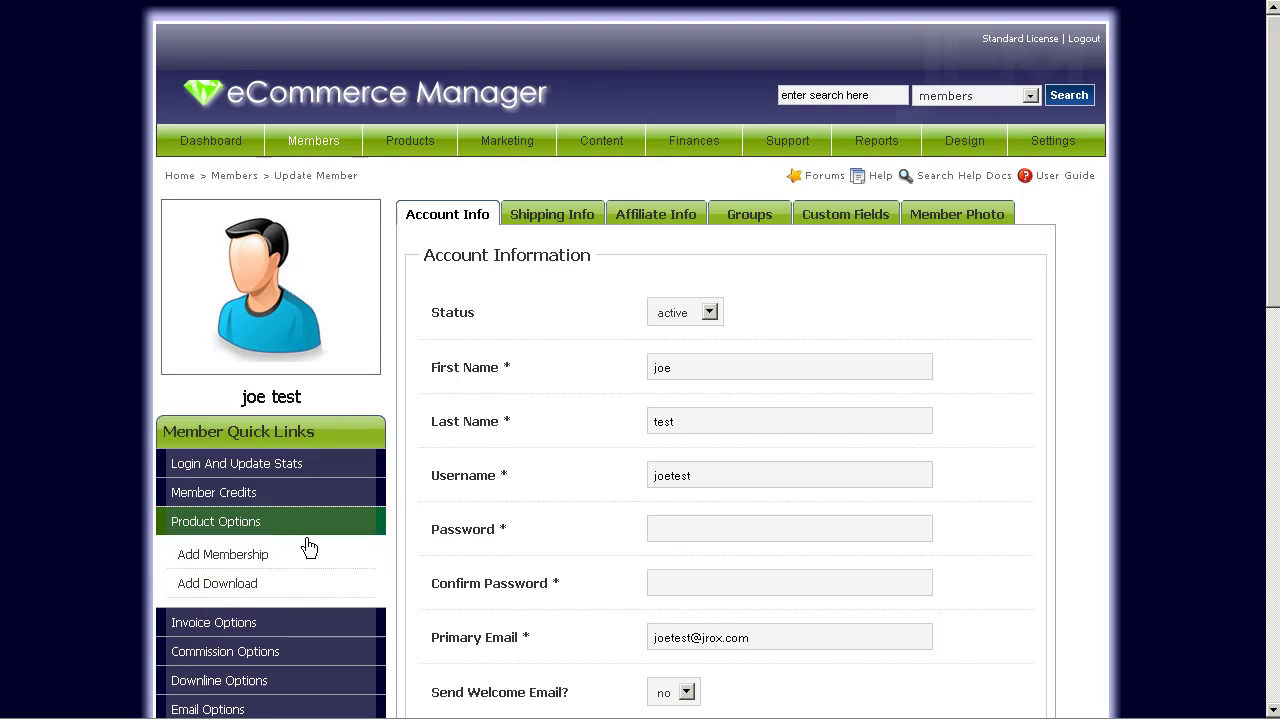
{"action": "left_click", "coordinate": [230, 555]}
- Assign the test membership with expiration 08/14/2009, submit it, and close the form
{"action": "left_click", "coordinate": [741, 293]}
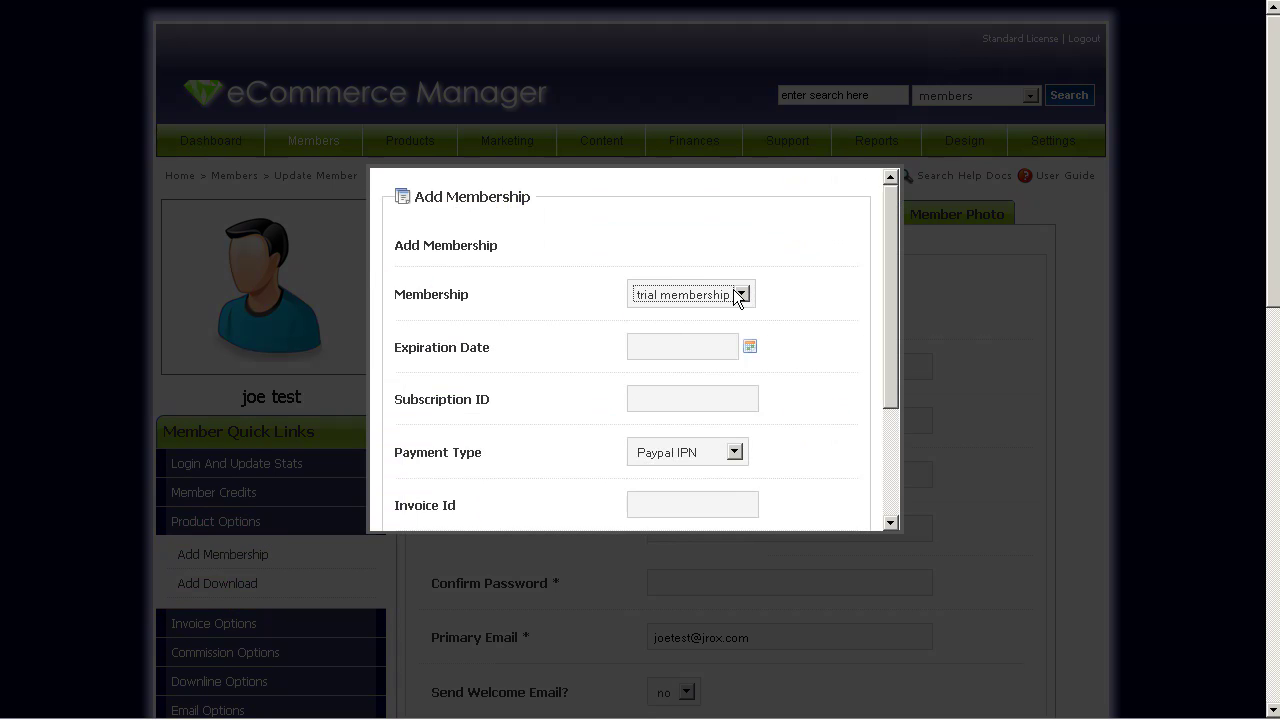
{"action": "left_click", "coordinate": [712, 333]}
{"action": "left_click", "coordinate": [749, 347]}
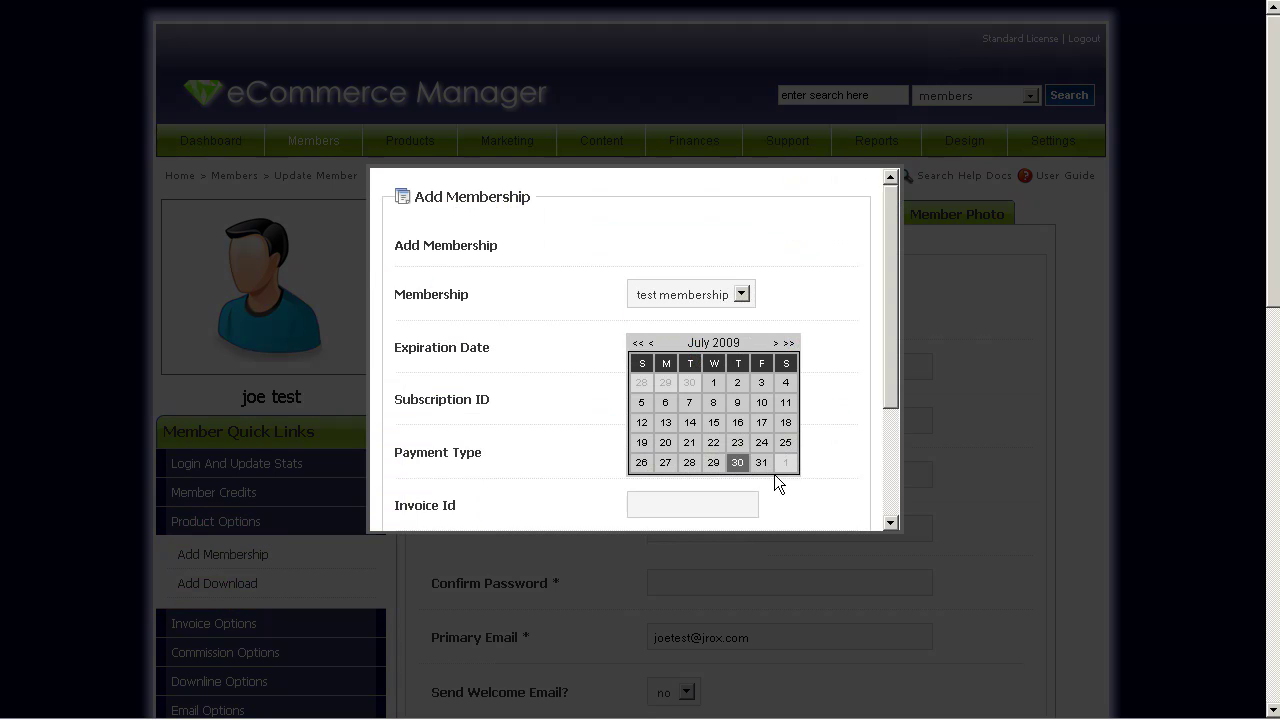
{"action": "left_click", "coordinate": [775, 343]}
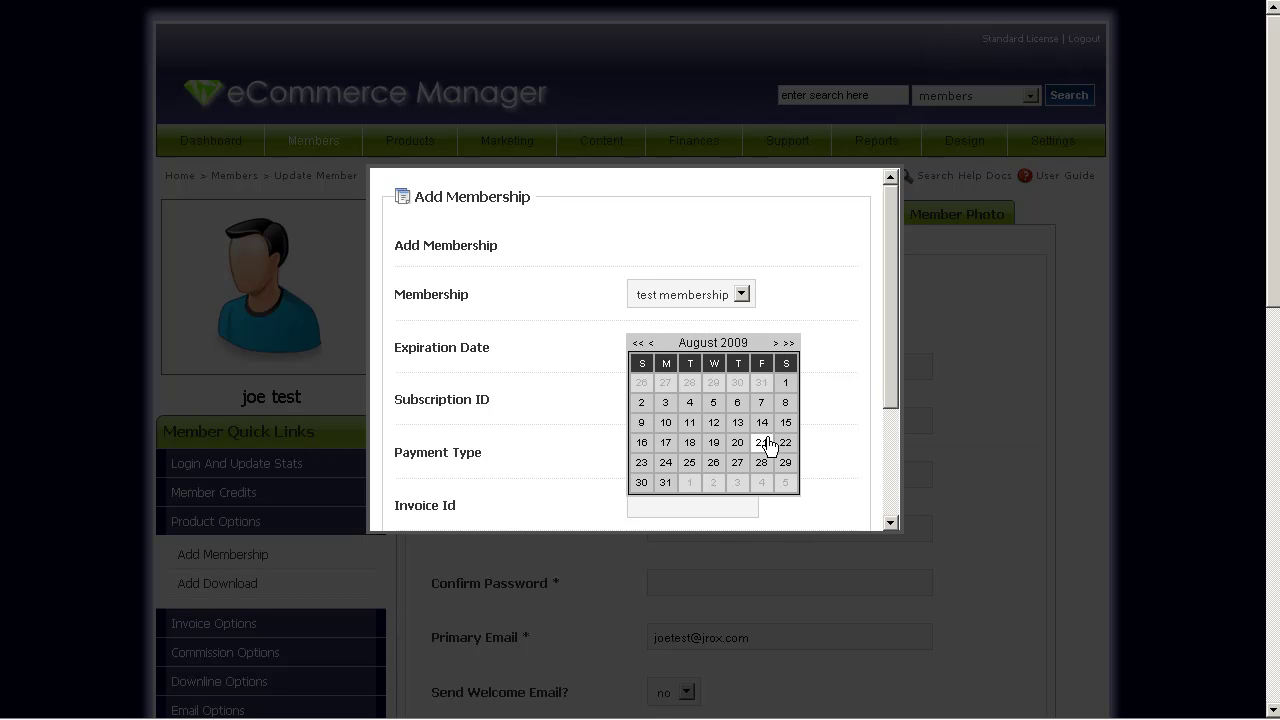
{"action": "left_click", "coordinate": [761, 422]}
{"action": "scroll", "coordinate": [888, 360], "scroll_direction": "down", "scroll_amount": 3}
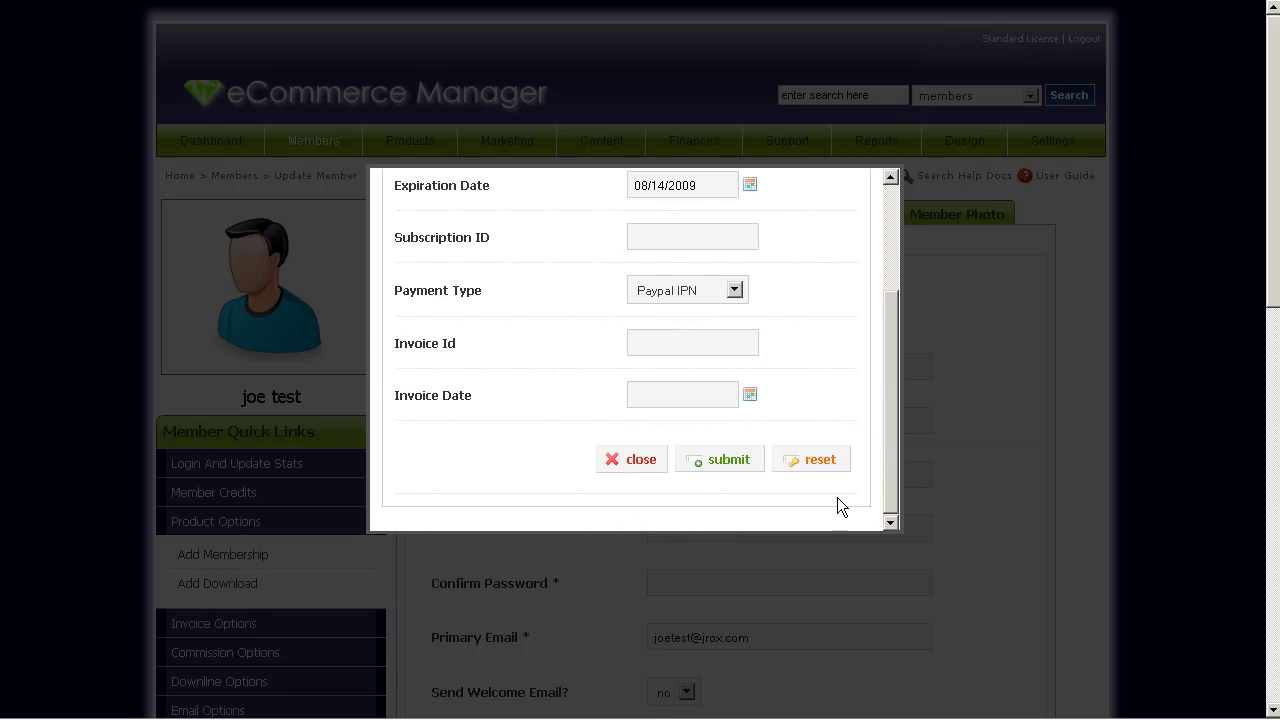
{"action": "left_click", "coordinate": [738, 456]}
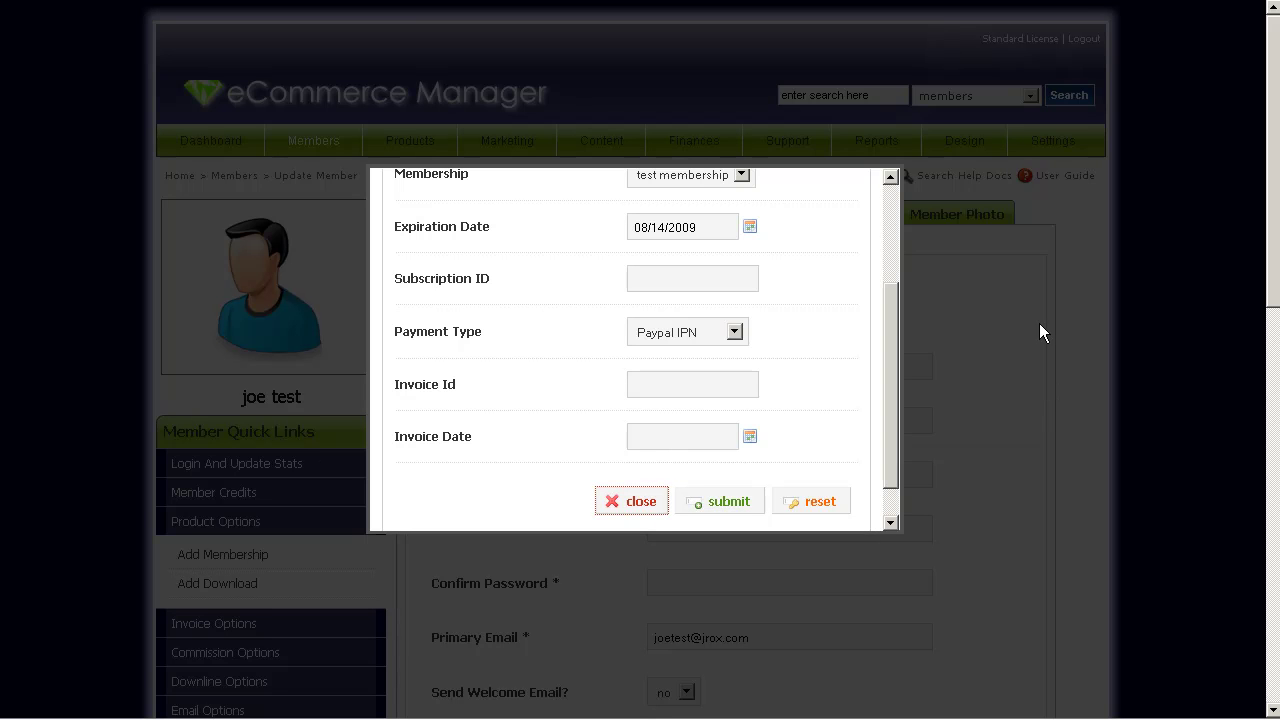
{"action": "left_click", "coordinate": [1038, 309]}
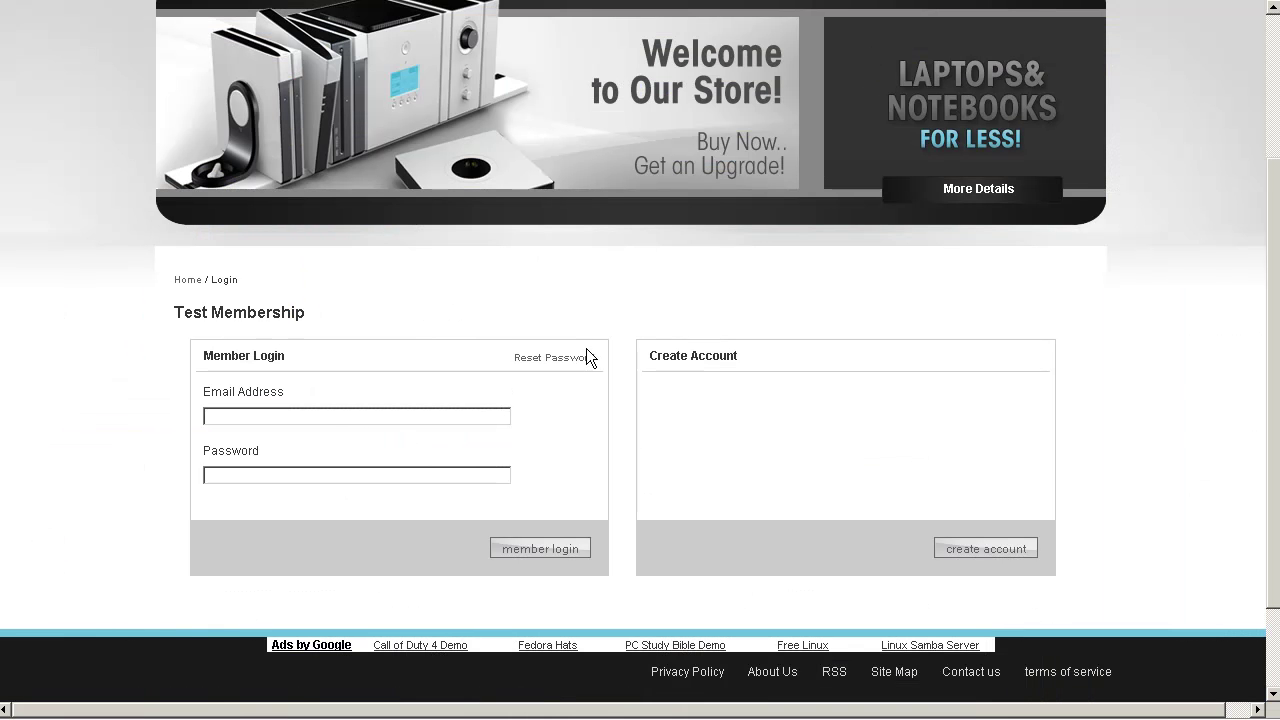
{"action": "key", "text": "Tab"}
{"action": "type", "text": "password"}
{"action": "left_click", "coordinate": [565, 547]}
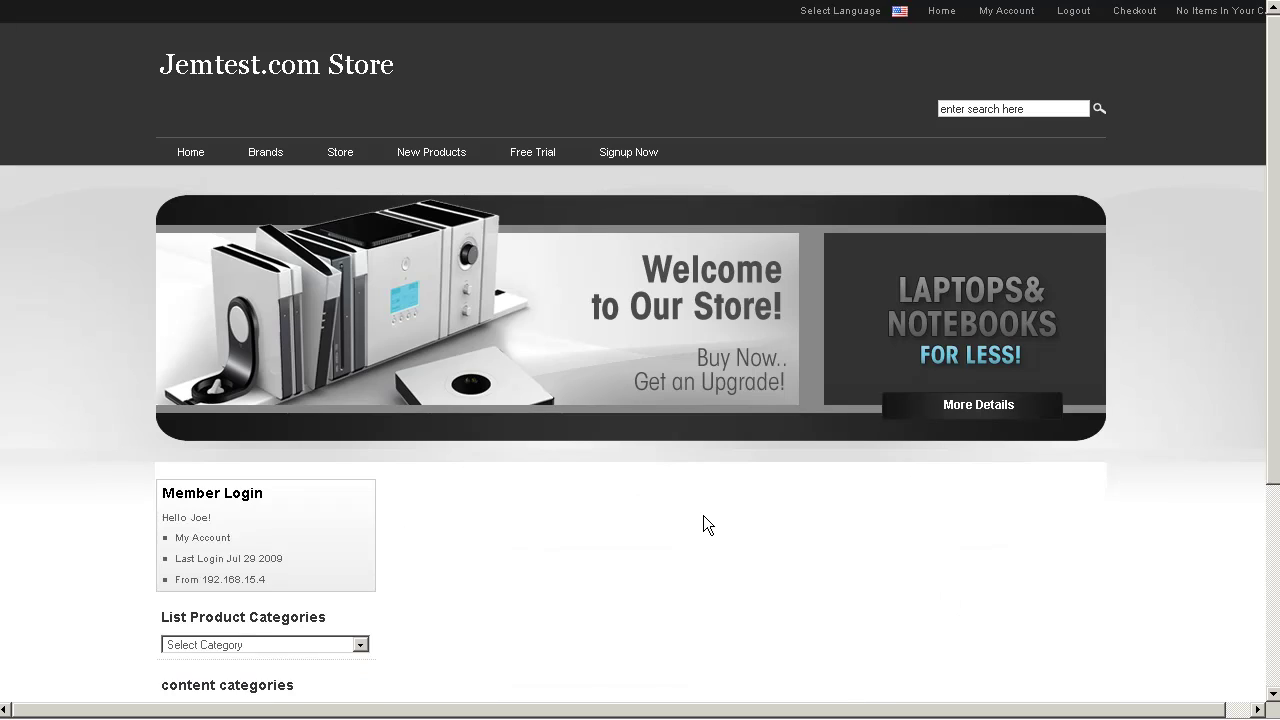
- Scroll the logged-in home page to review the welcome greeting and last-login details
{"action": "scroll", "coordinate": [703, 515], "scroll_direction": "down", "scroll_amount": 5}
{"action": "scroll", "coordinate": [703, 515], "scroll_direction": "down", "scroll_amount": 3}
{"action": "scroll", "coordinate": [703, 515], "scroll_direction": "down", "scroll_amount": 2}
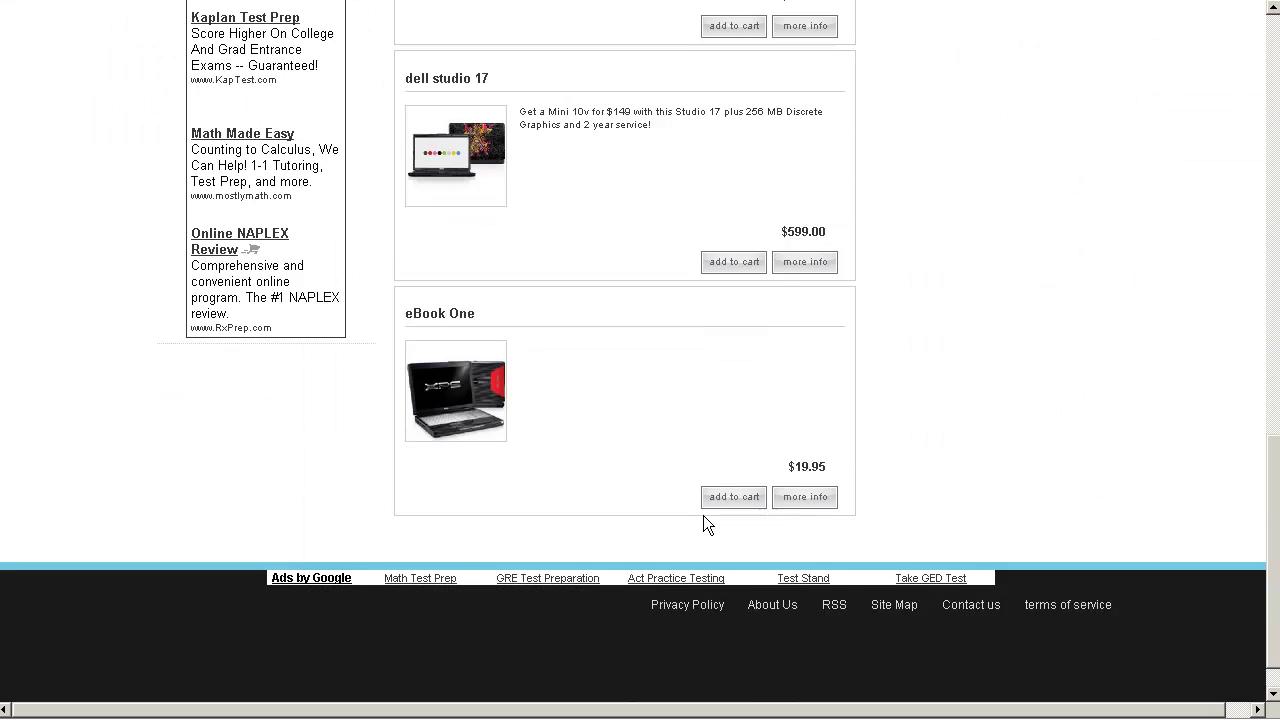
{"action": "scroll", "coordinate": [703, 515], "scroll_direction": "up", "scroll_amount": 4}
{"action": "scroll", "coordinate": [703, 514], "scroll_direction": "up", "scroll_amount": 3}
{"action": "scroll", "coordinate": [703, 514], "scroll_direction": "up", "scroll_amount": 4}
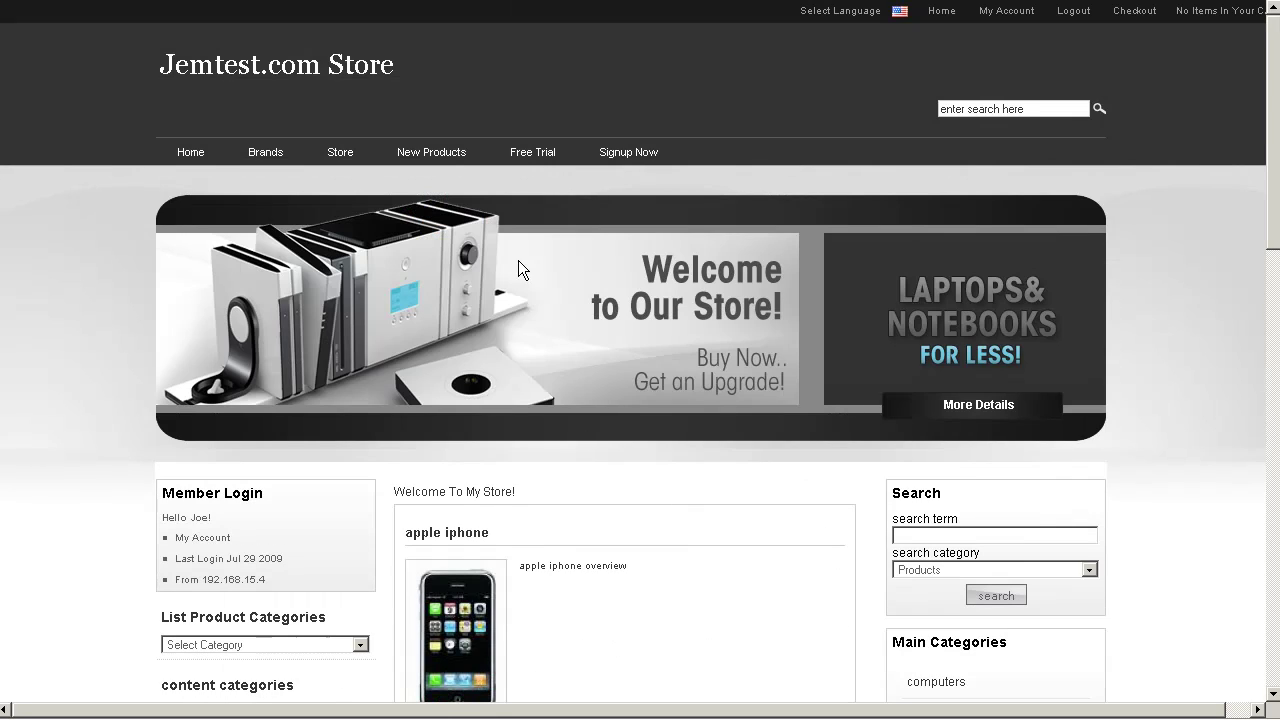